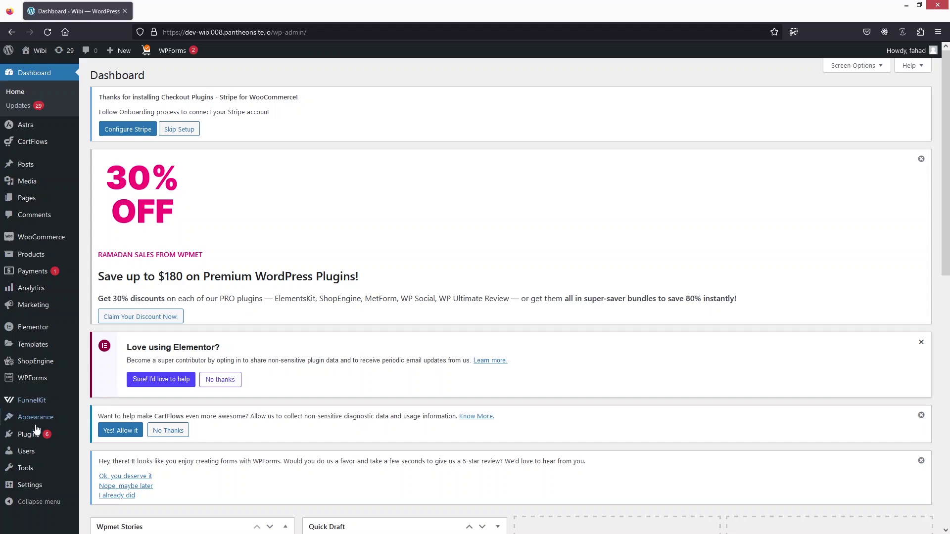
# Search the WordPress plugin directory for "Shopengine" from the page for adding new plugins.
pyautogui.moveTo(37, 435)
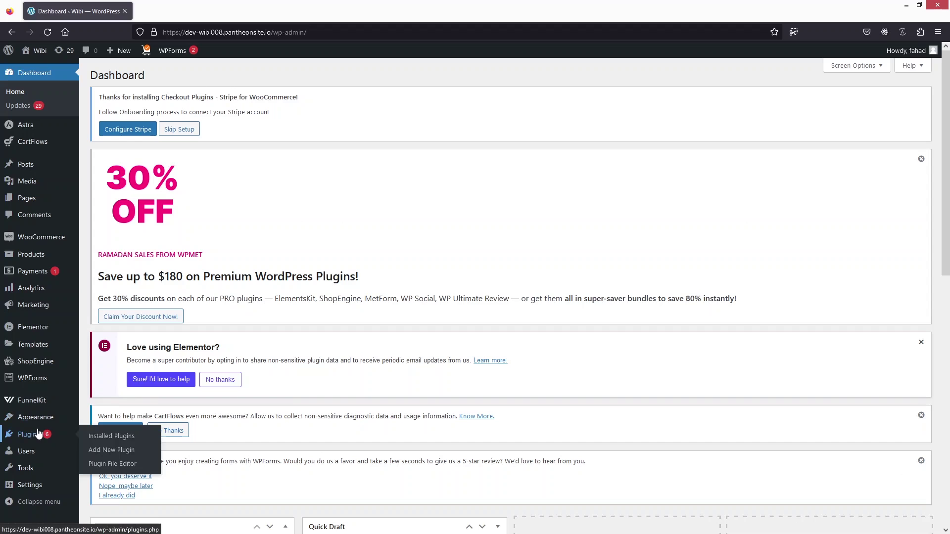
pyautogui.click(119, 450)
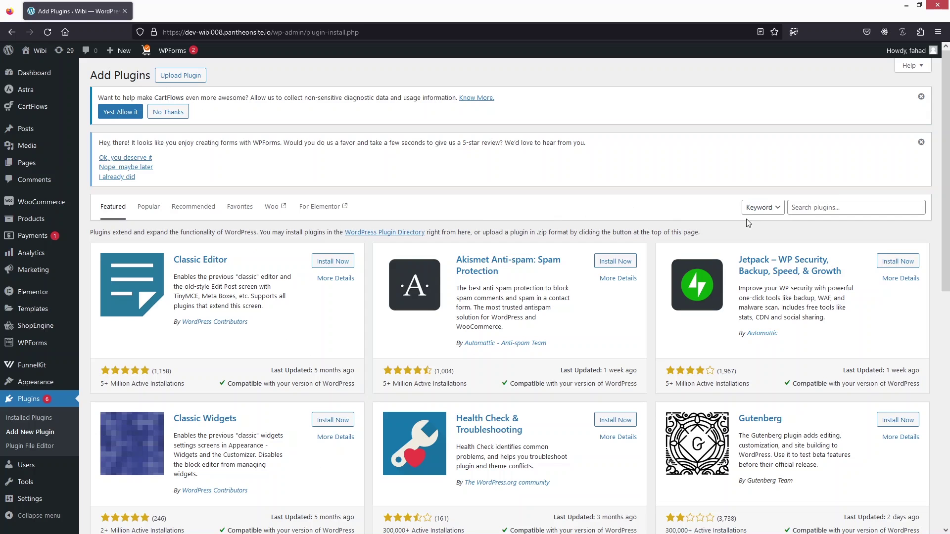
pyautogui.click(808, 208)
pyautogui.write('Shopengine')
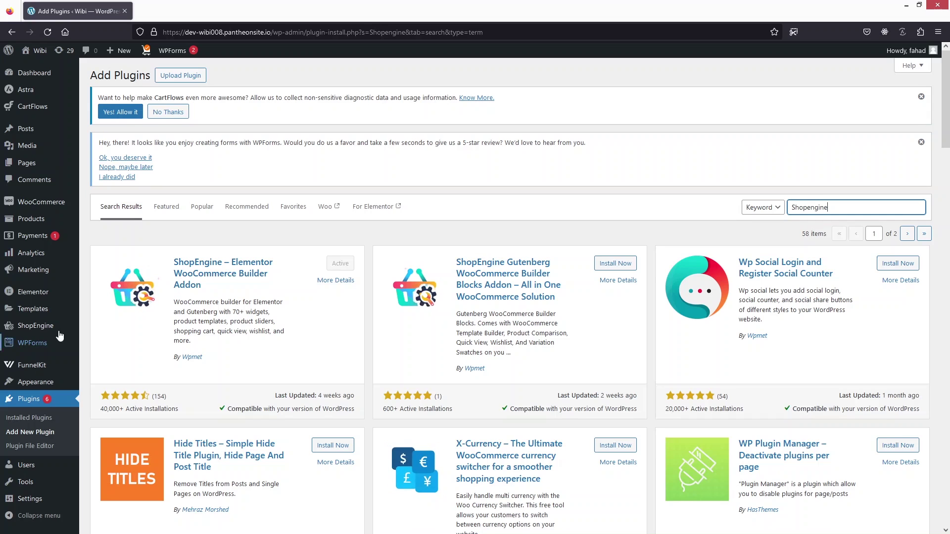
# Open the ShopEngine plugin's pages and review its list of available widgets.
pyautogui.moveTo(57, 328)
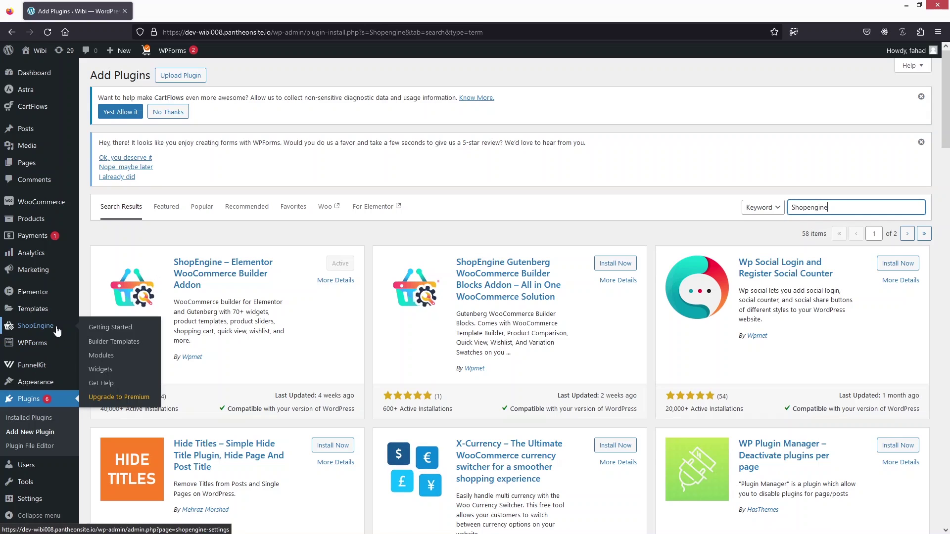
pyautogui.click(56, 328)
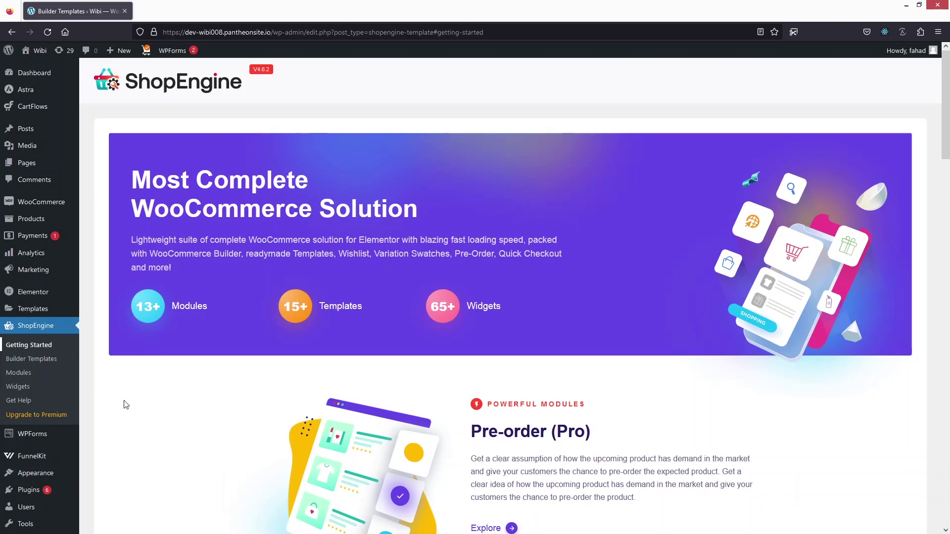
pyautogui.click(19, 386)
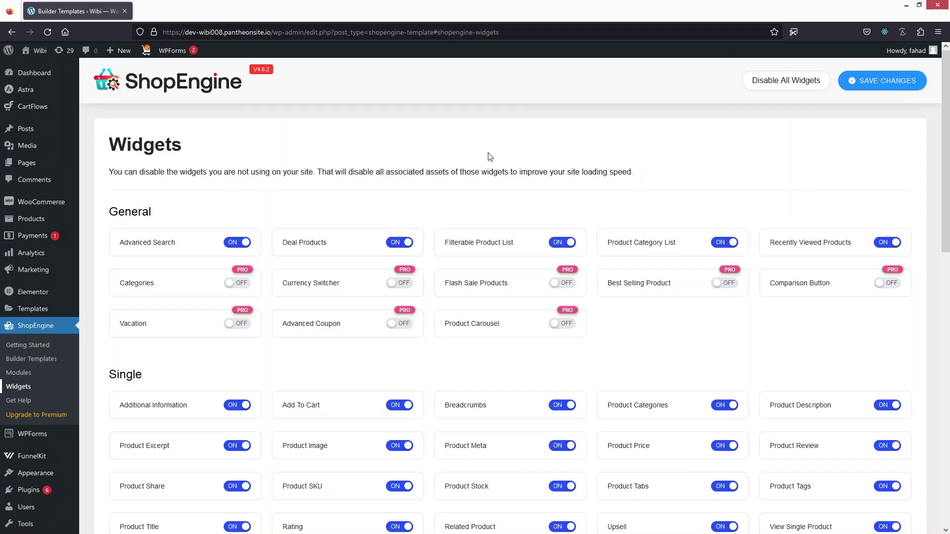
# Create an active ShopEngine builder template of type Cart named "Default Cart Page" and open it for editing with Elementor.
pyautogui.click(50, 362)
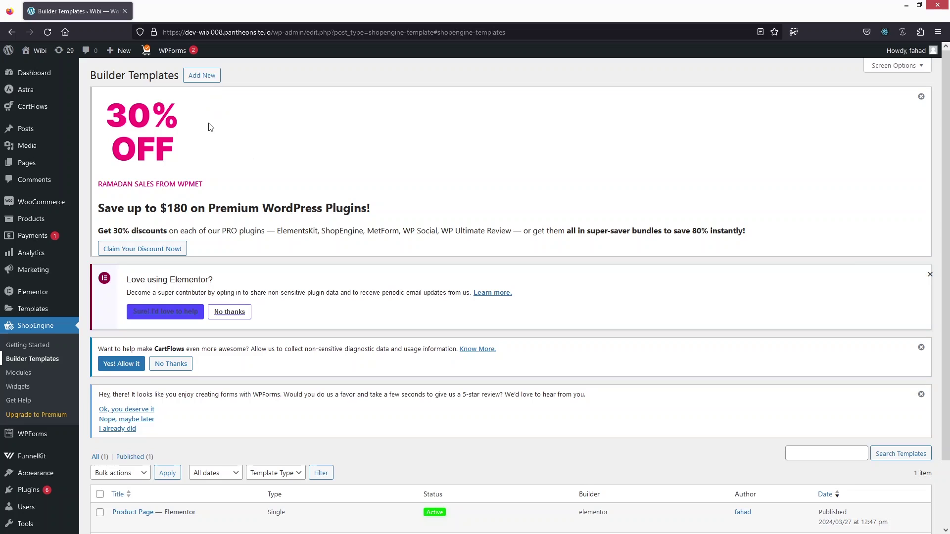
pyautogui.click(201, 75)
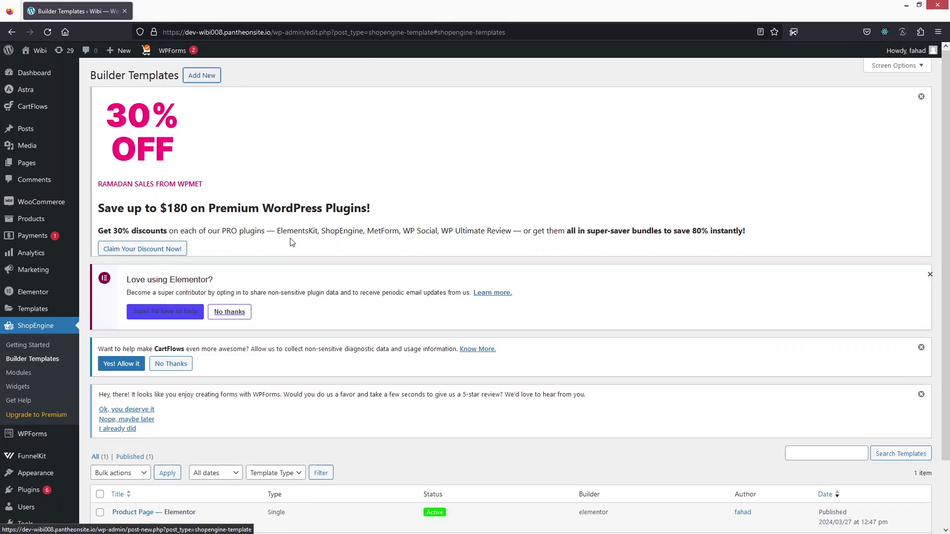
pyautogui.click(898, 167)
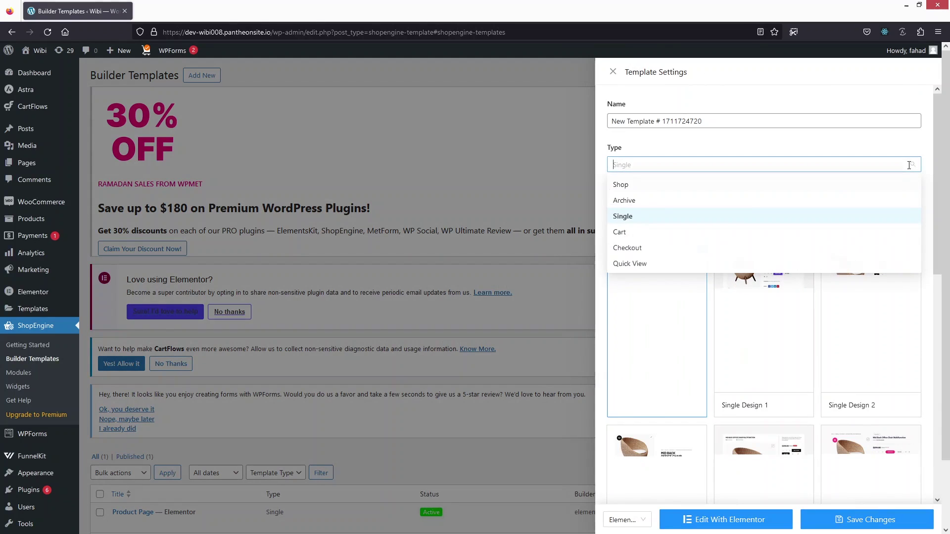
pyautogui.click(619, 234)
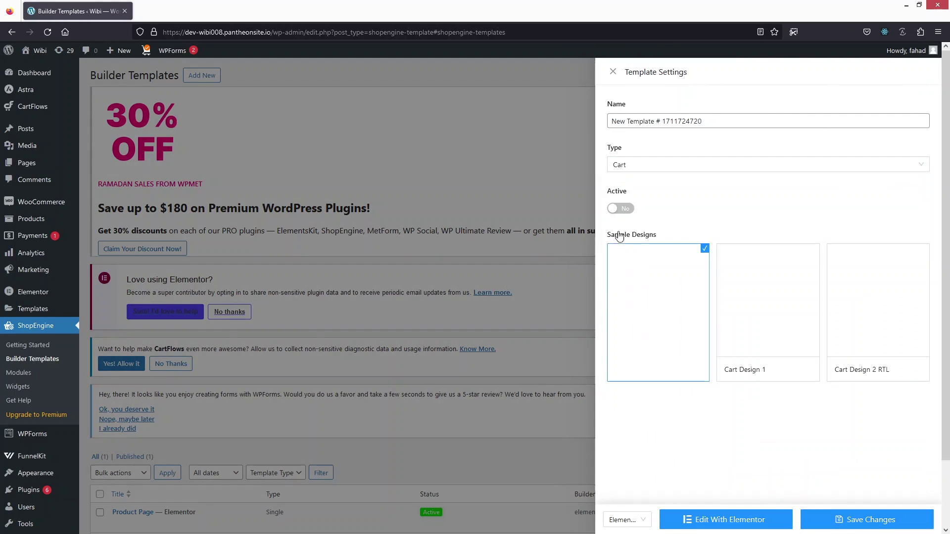
pyautogui.moveTo(717, 121); pyautogui.dragTo(573, 130)
pyautogui.write('Default Cart Page')
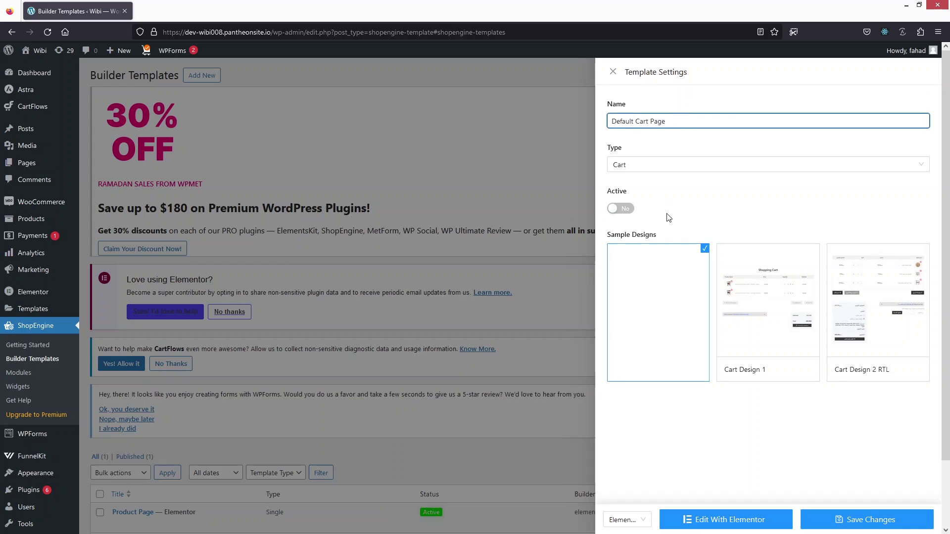
pyautogui.click(620, 208)
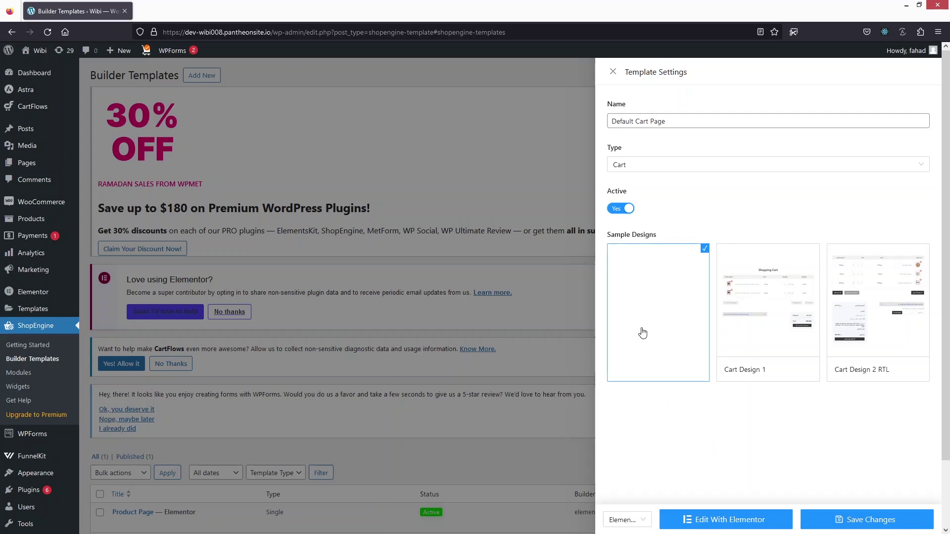
pyautogui.click(707, 521)
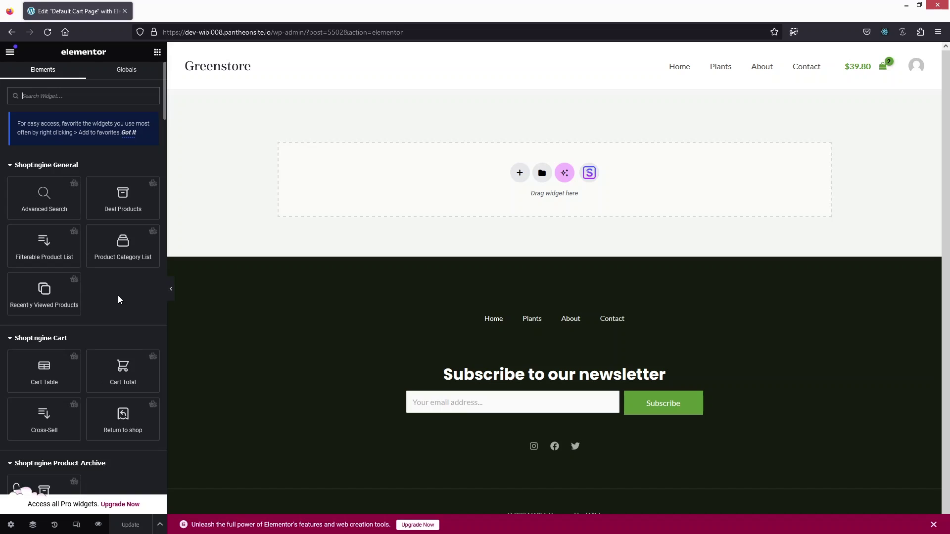
# Add the ShopEngine Cart Table widget to the empty cart page template.
pyautogui.scroll(-1, 130, 302)
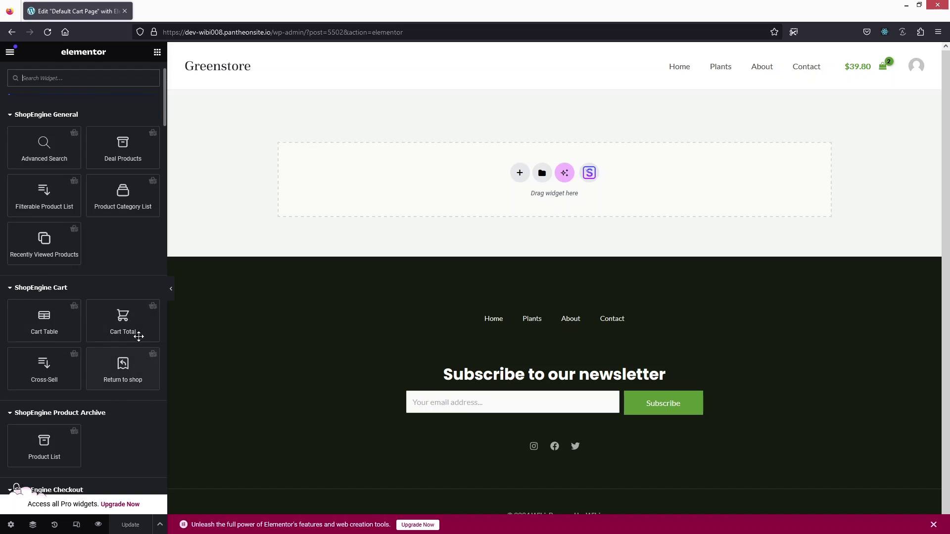
pyautogui.moveTo(45, 324); pyautogui.dragTo(120, 429)
pyautogui.moveTo(17, 321); pyautogui.dragTo(388, 180)
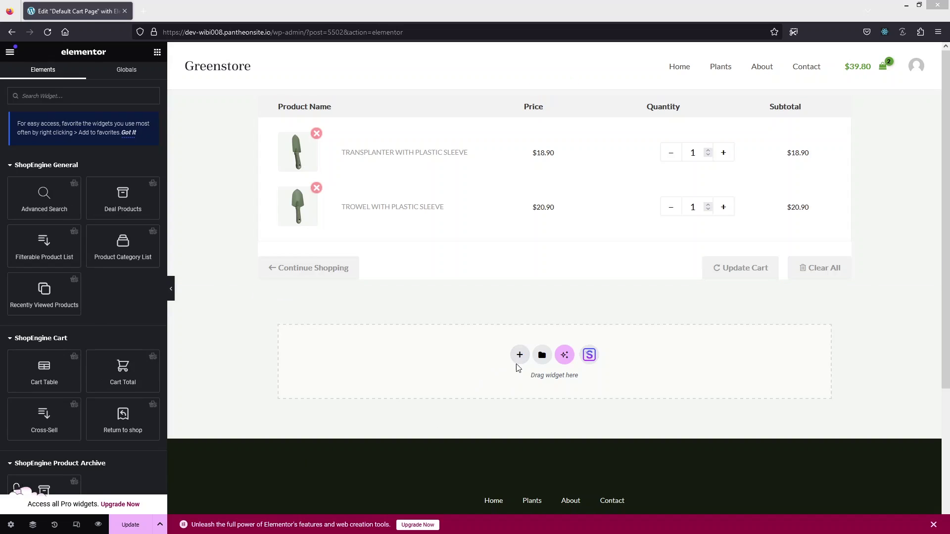
# Add a Flexbox container with two equal columns below the cart table.
pyautogui.click(519, 355)
pyautogui.scroll(-2, 528, 383)
pyautogui.click(523, 286)
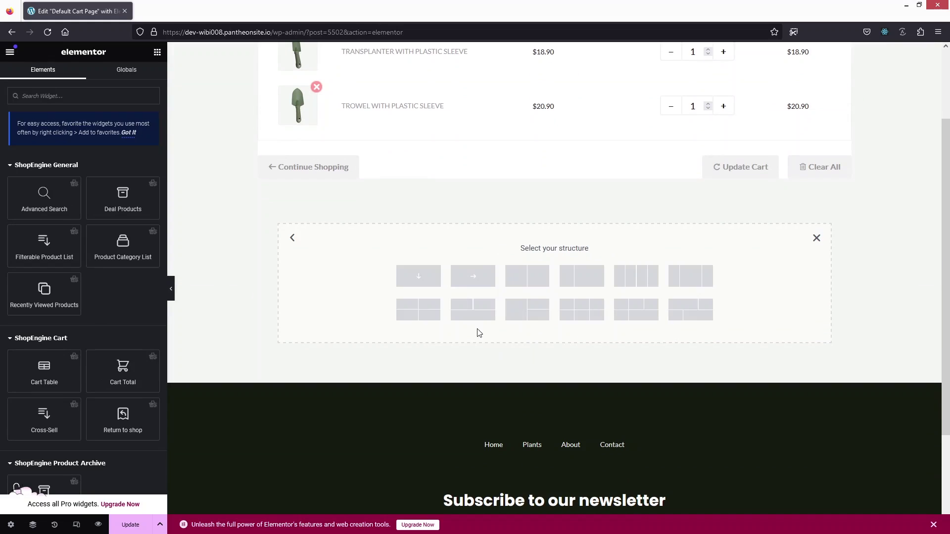
pyautogui.click(530, 283)
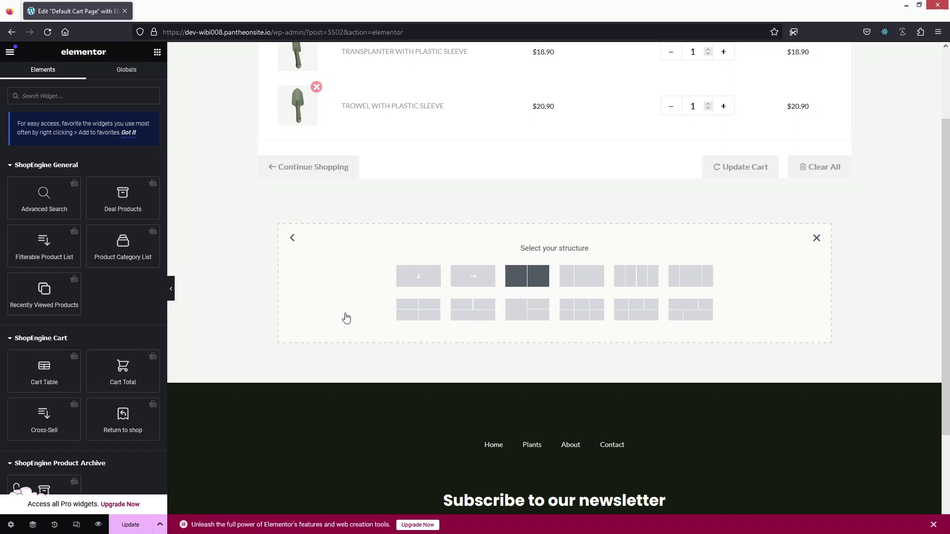
# Place the ShopEngine Cart Total widget in the right column of the two-column container.
pyautogui.scroll(2, 262, 301)
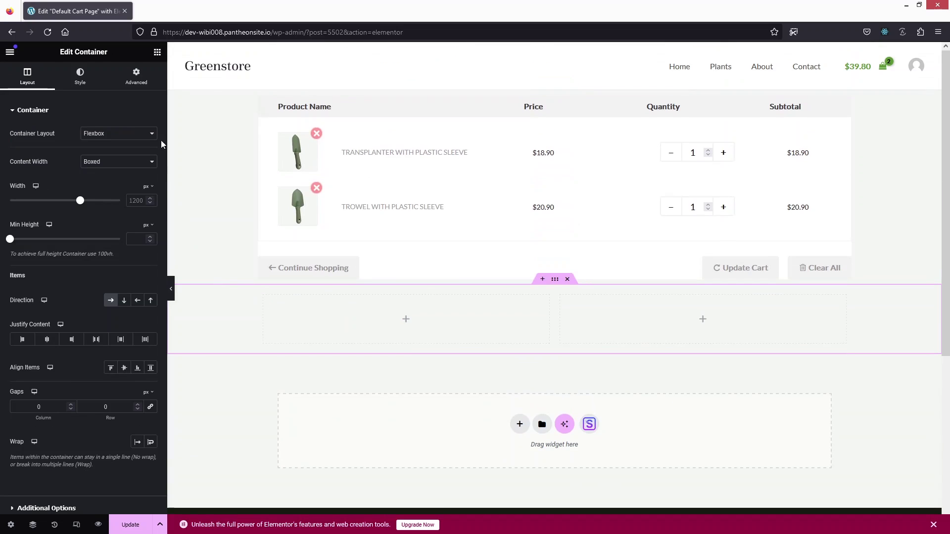
pyautogui.click(157, 51)
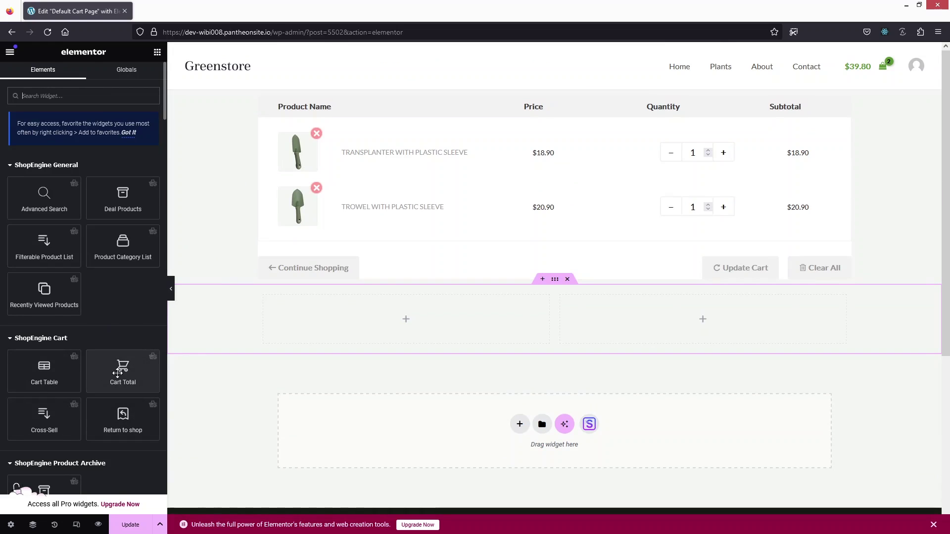
pyautogui.moveTo(122, 369); pyautogui.dragTo(668, 318)
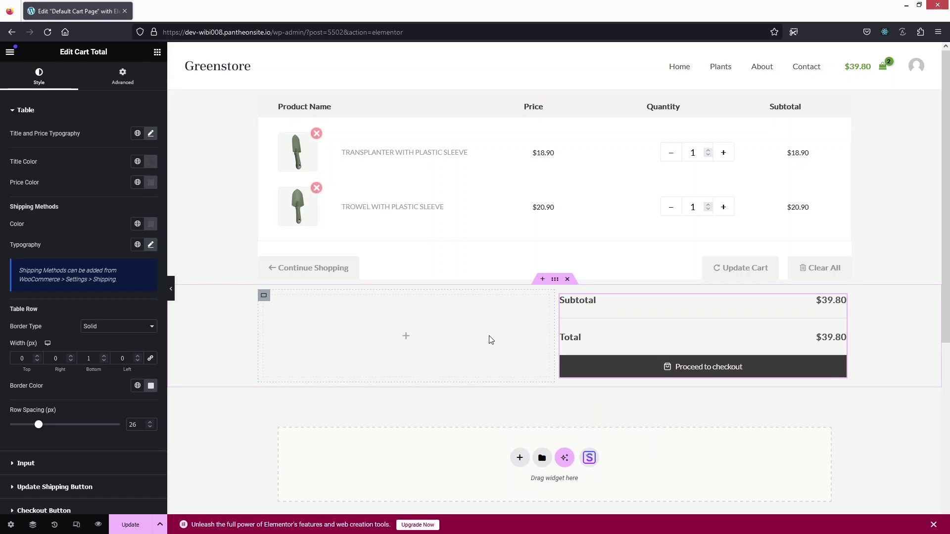
# Add a single-column Flexbox container below the cart total section and place the Cross-Sell widget inside it.
pyautogui.click(157, 53)
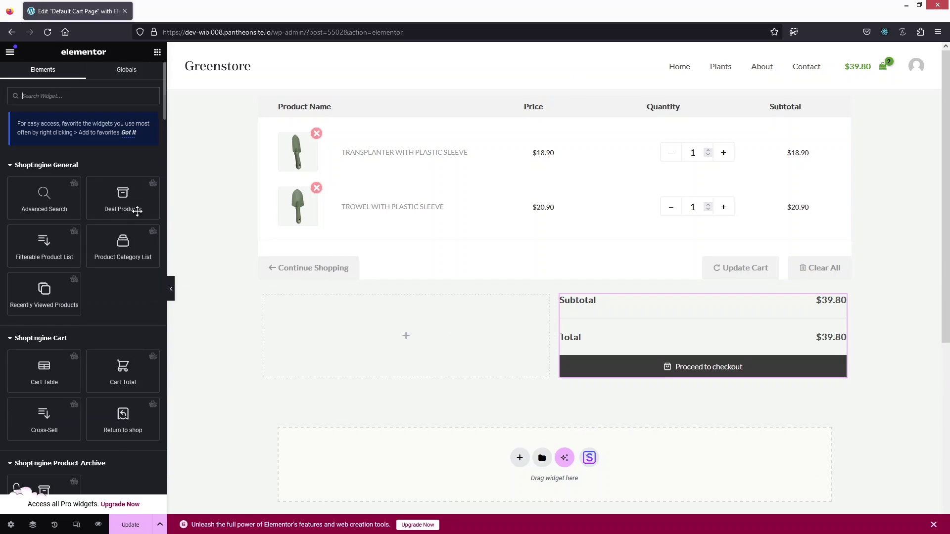
pyautogui.scroll(-1, 471, 431)
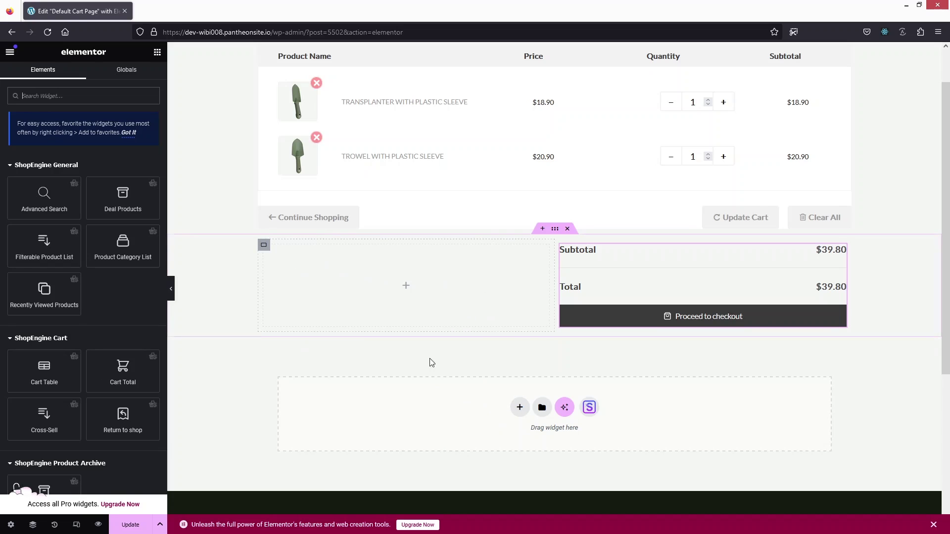
pyautogui.click(520, 406)
pyautogui.scroll(-2, 514, 392)
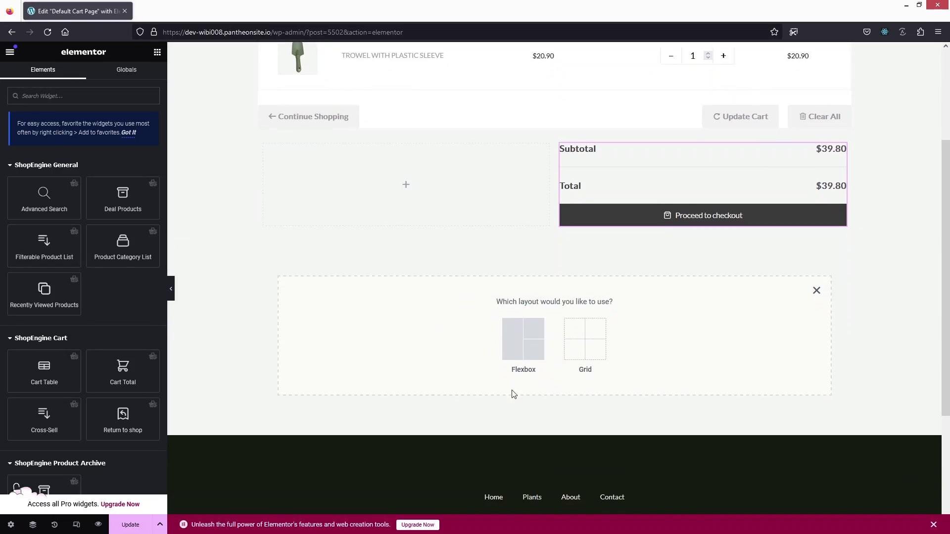
pyautogui.click(520, 334)
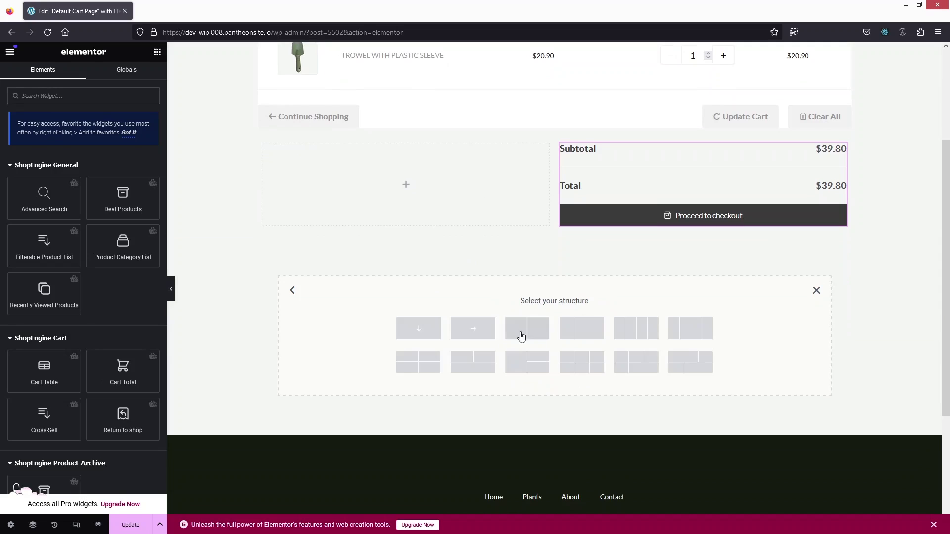
pyautogui.click(423, 333)
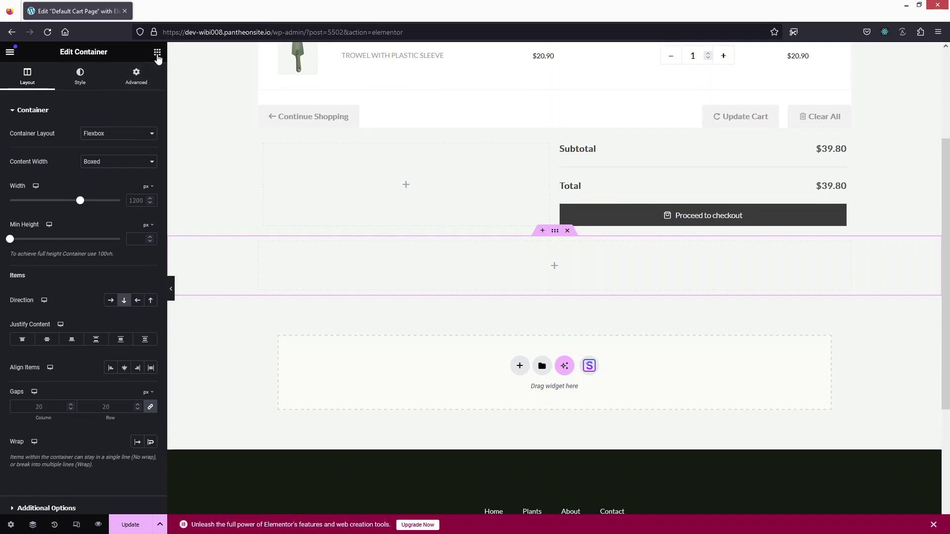
pyautogui.click(157, 54)
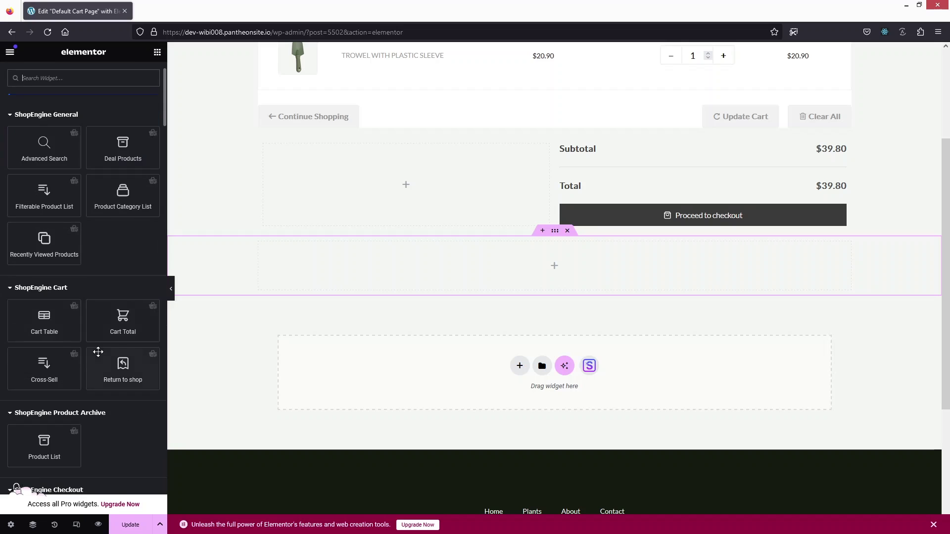
pyautogui.moveTo(42, 369); pyautogui.dragTo(502, 275)
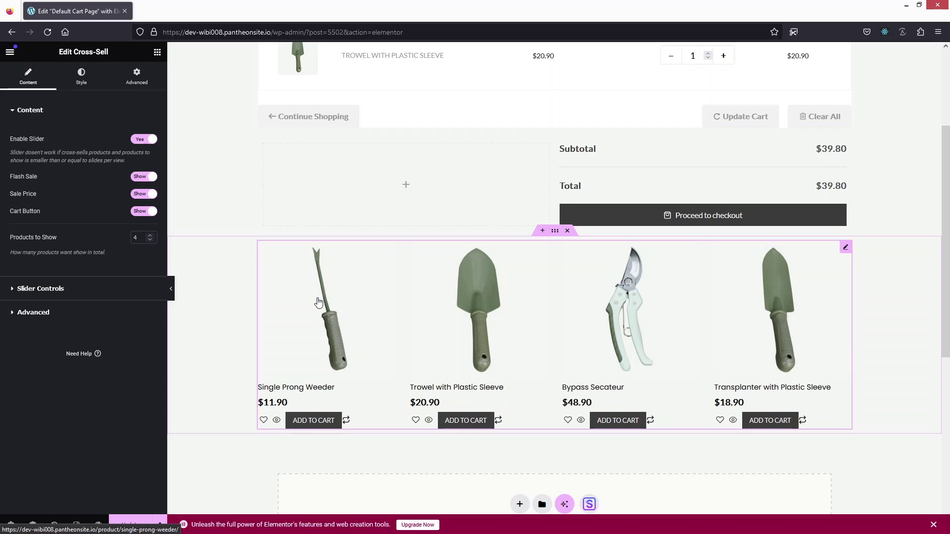
# Add a Heading widget above the cross-sell products, with HTML tag H4 and the title "You may also like".
pyautogui.click(157, 52)
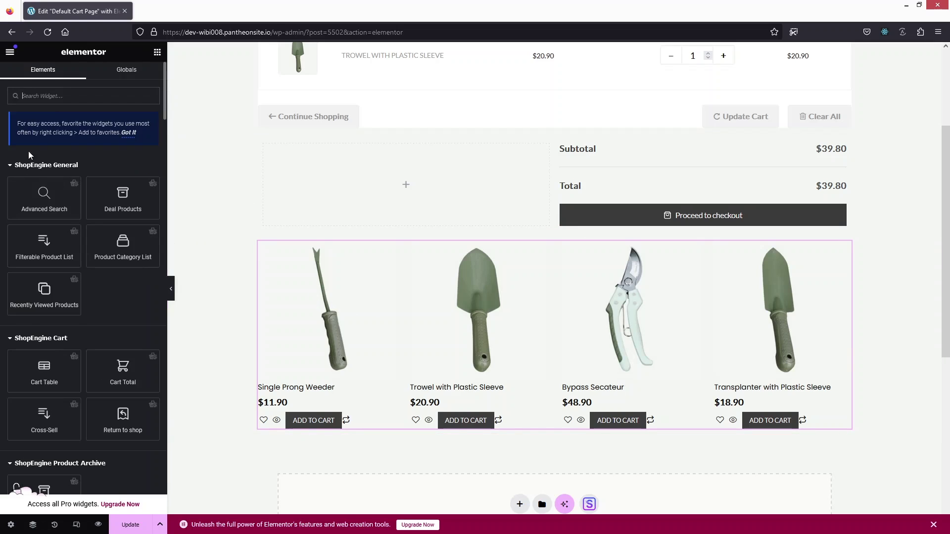
pyautogui.write('h')
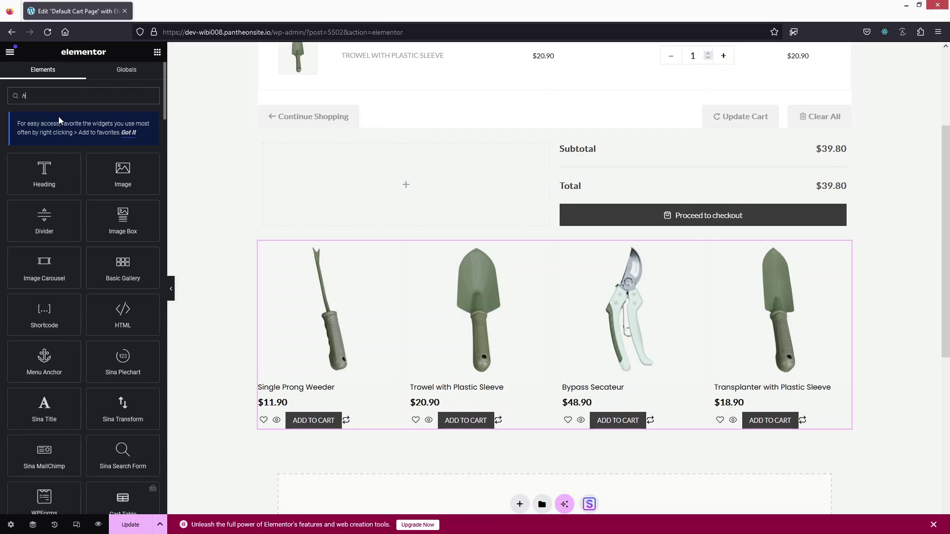
pyautogui.write('ead')
pyautogui.moveTo(44, 171); pyautogui.dragTo(369, 249)
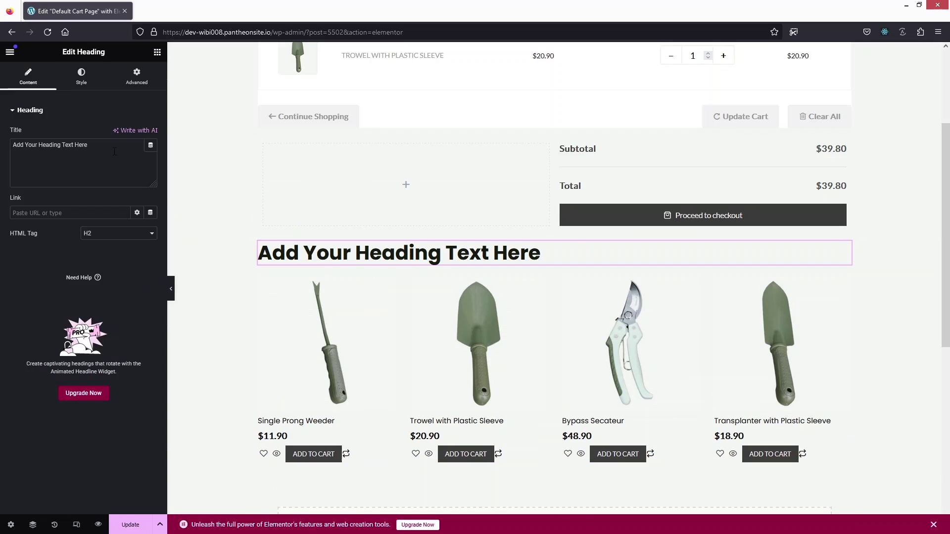
pyautogui.click(146, 241)
pyautogui.click(119, 285)
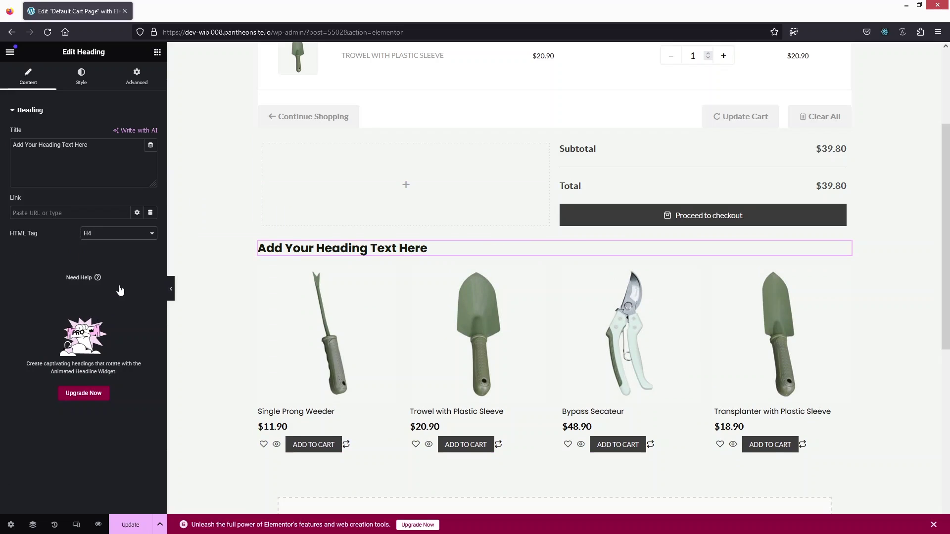
pyautogui.write('You may also like')
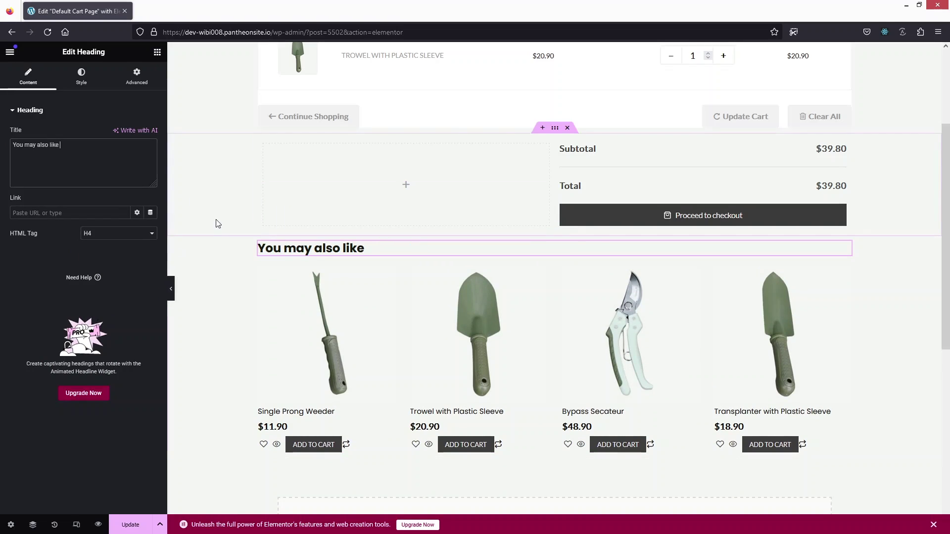
# Set the "You may also like" heading's typography to weight 300 (Light) and size 22 px.
pyautogui.click(81, 77)
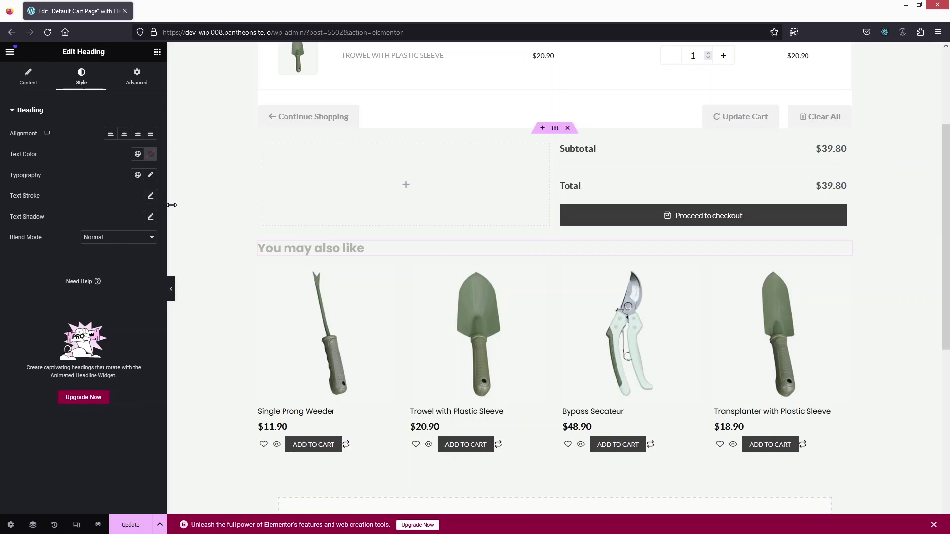
pyautogui.click(151, 176)
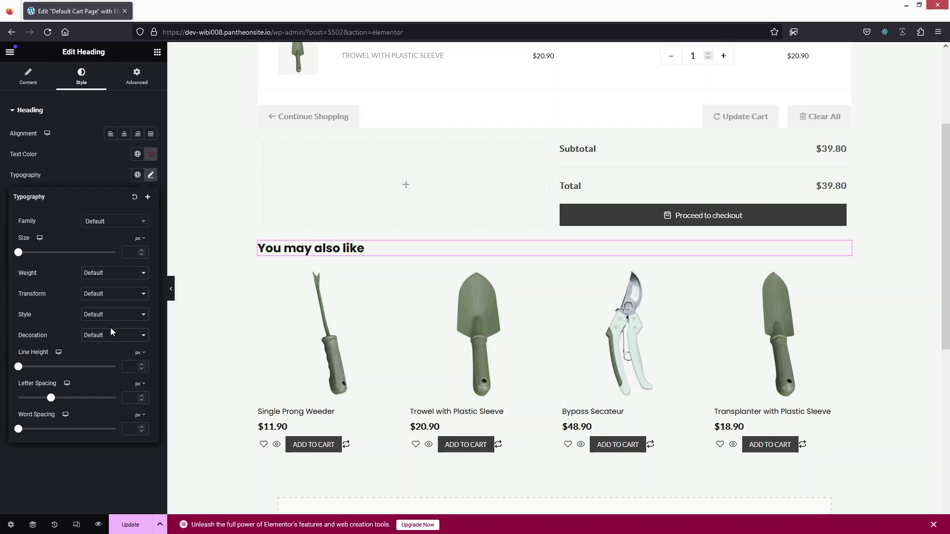
pyautogui.click(104, 273)
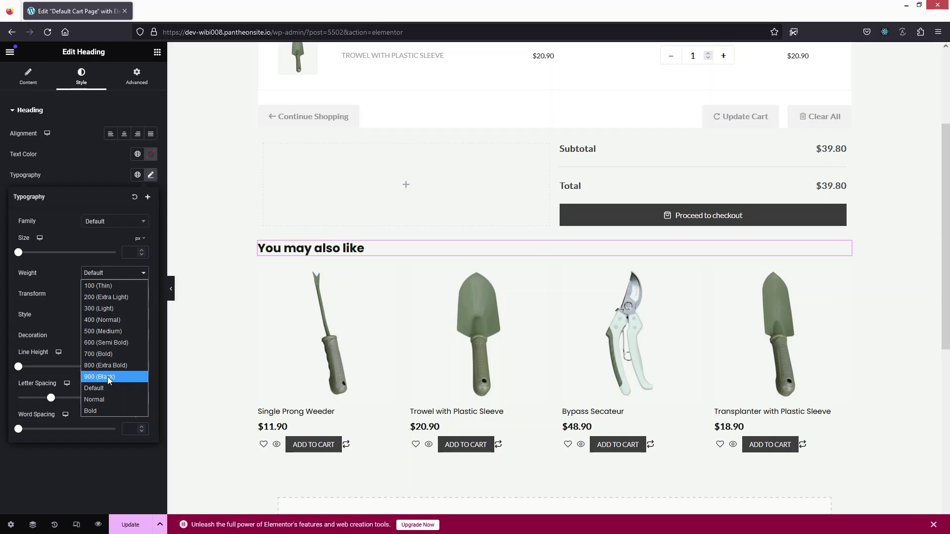
pyautogui.click(109, 308)
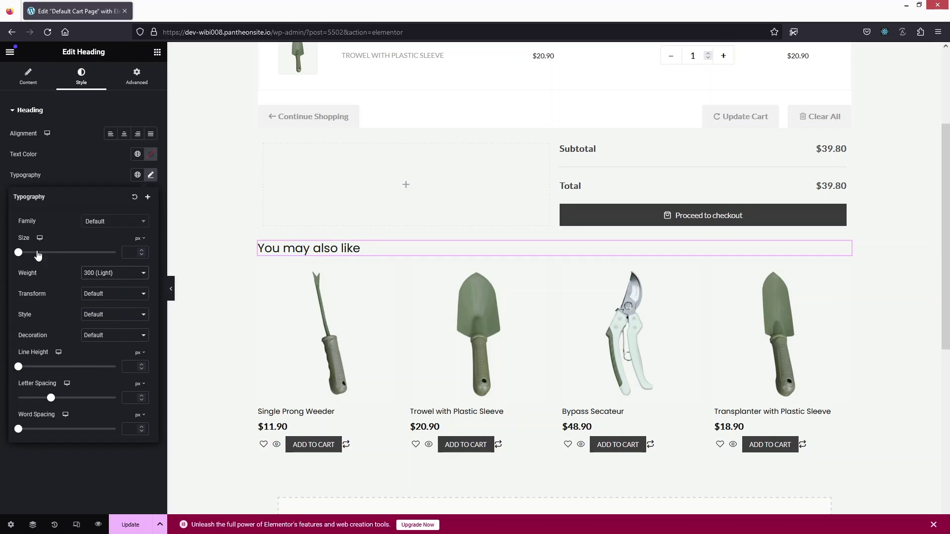
pyautogui.moveTo(18, 253); pyautogui.dragTo(31, 258)
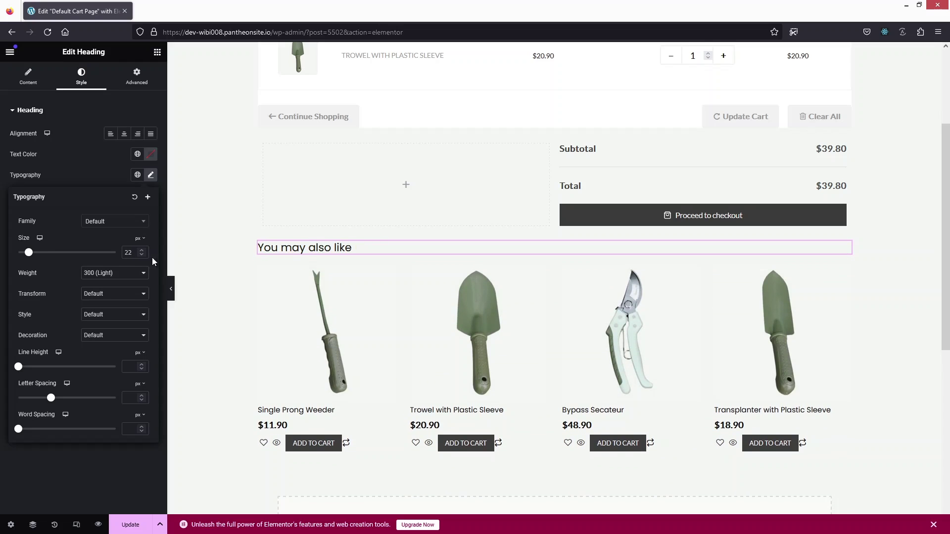
pyautogui.click(193, 266)
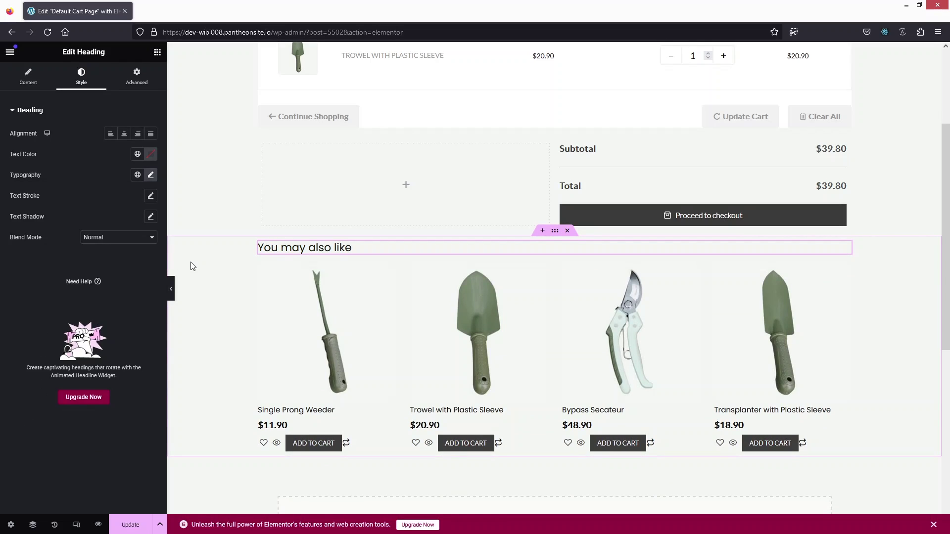
# Unlink the Cart Table widget's padding values and set its top padding to 80 px.
pyautogui.scroll(3, 193, 266)
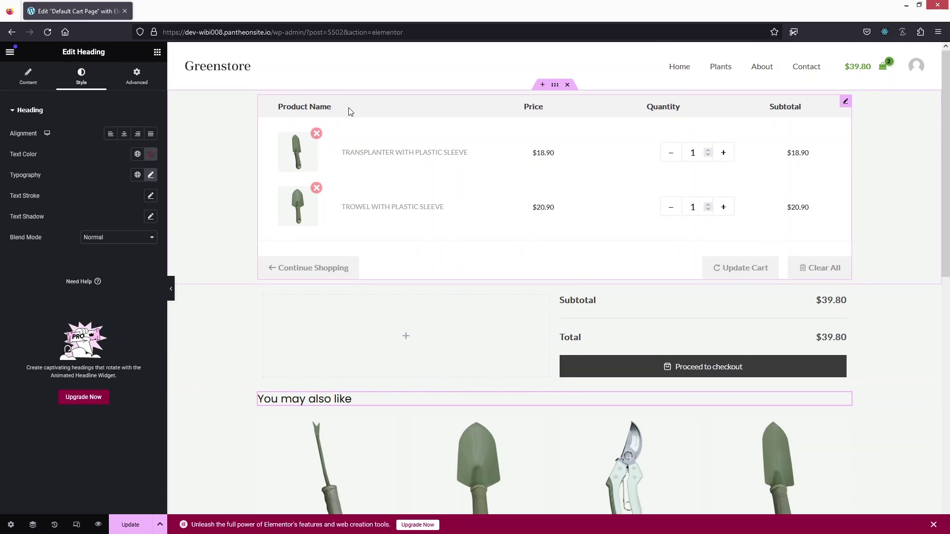
pyautogui.click(371, 109)
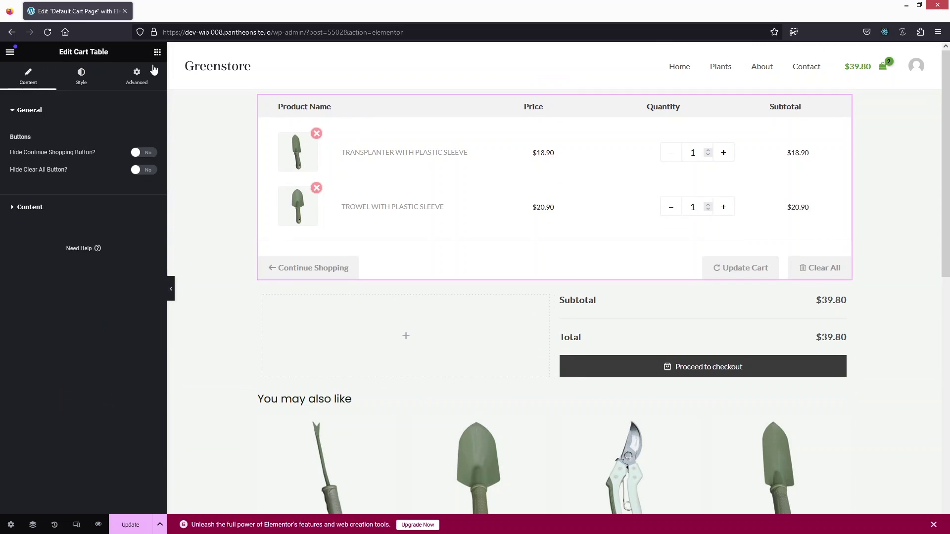
pyautogui.click(137, 77)
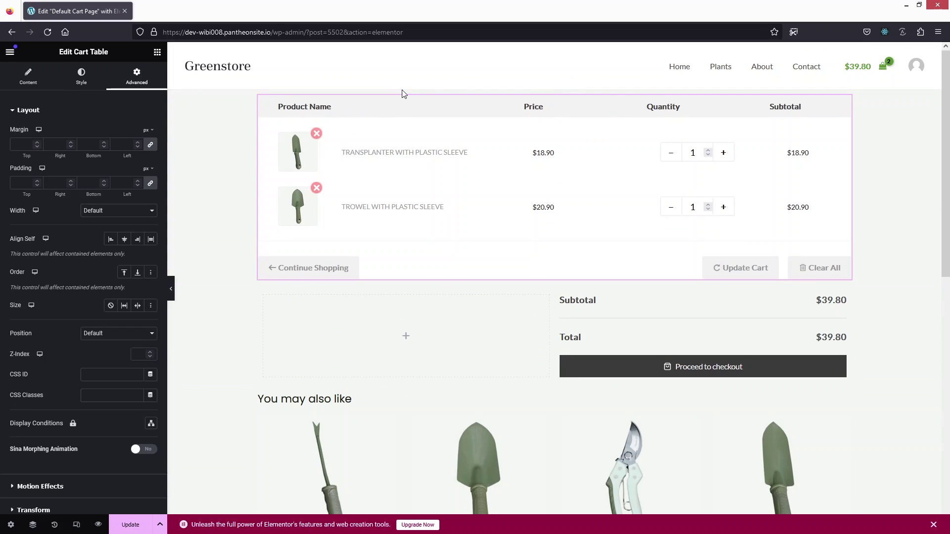
pyautogui.click(151, 183)
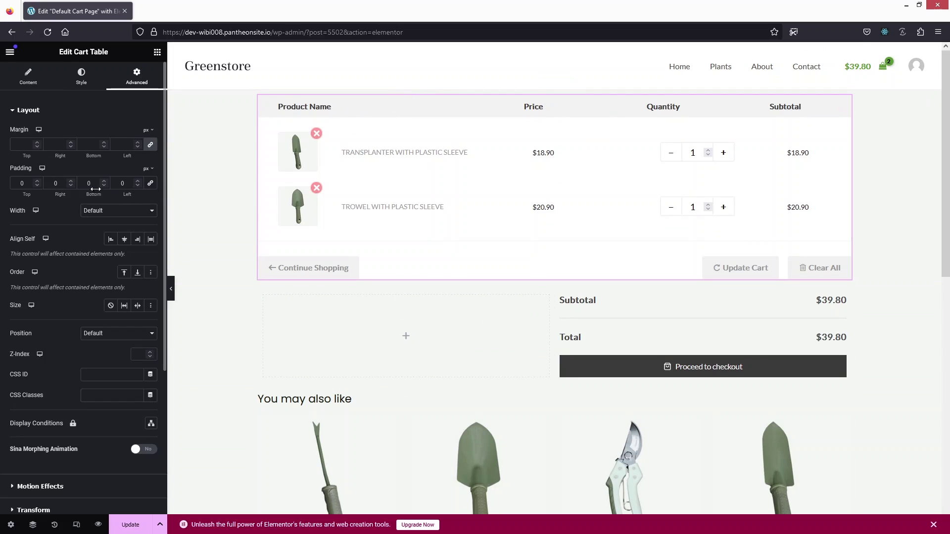
pyautogui.click(21, 183)
pyautogui.write('100')
pyautogui.press('BackSpace')
pyautogui.press('BackSpace')
pyautogui.press('BackSpace')
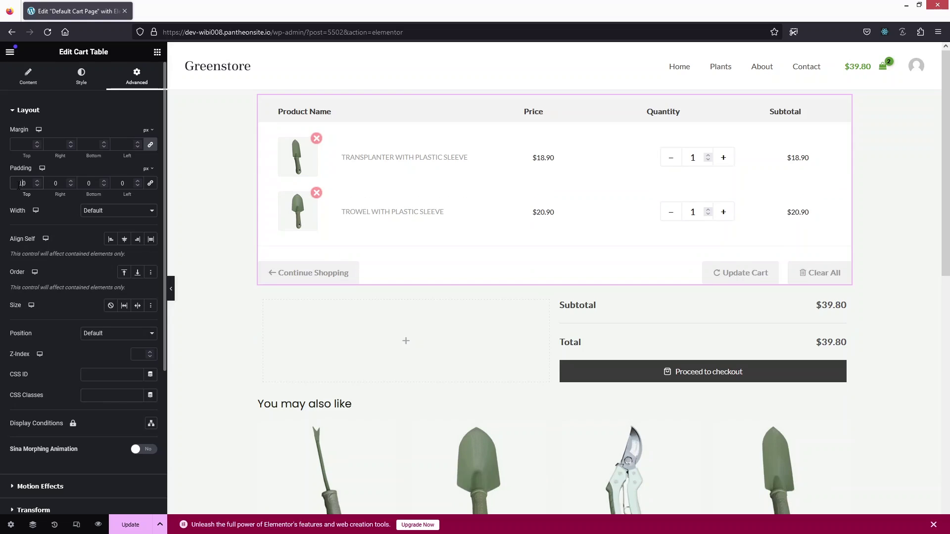
pyautogui.write('80')
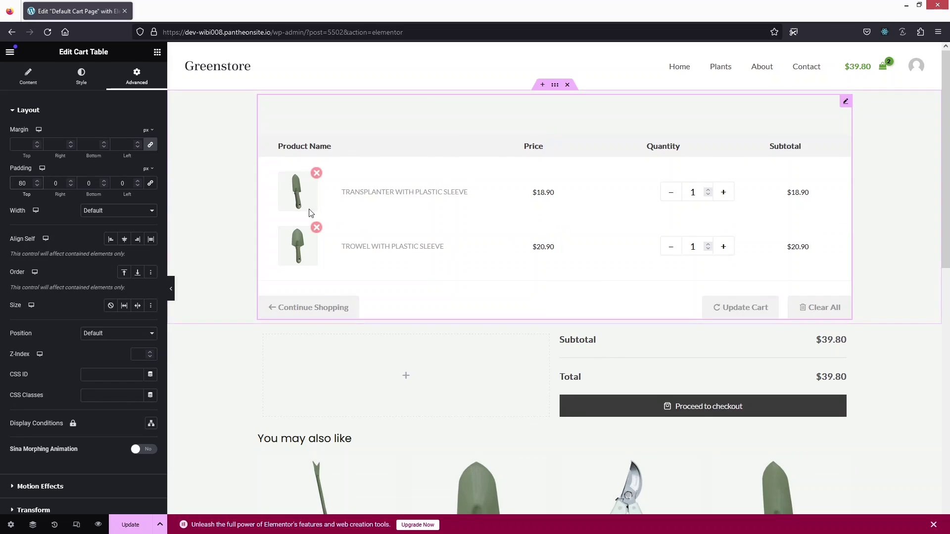
# Try hiding the cart table's Continue Shopping and Clear All buttons, restore each, and open the table's text label settings.
pyautogui.click(30, 79)
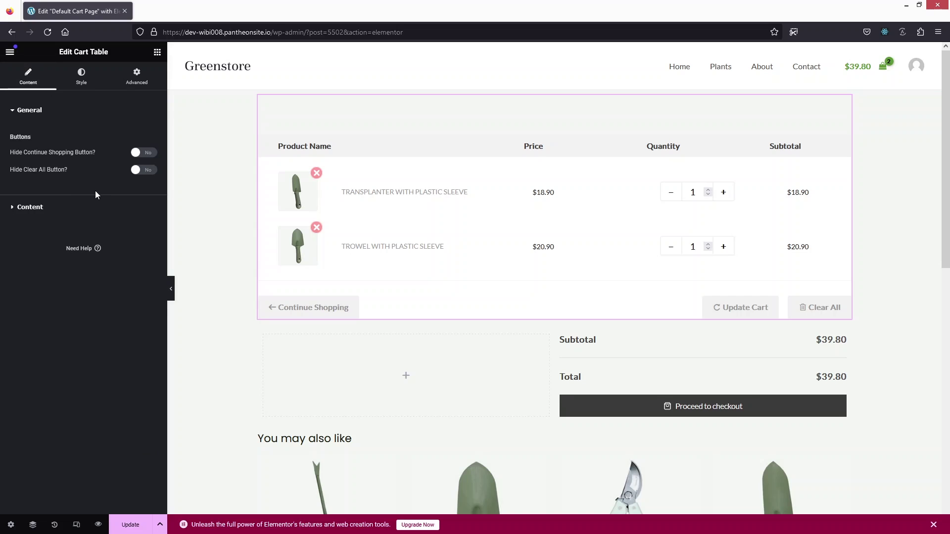
pyautogui.click(13, 207)
pyautogui.click(17, 110)
pyautogui.click(141, 157)
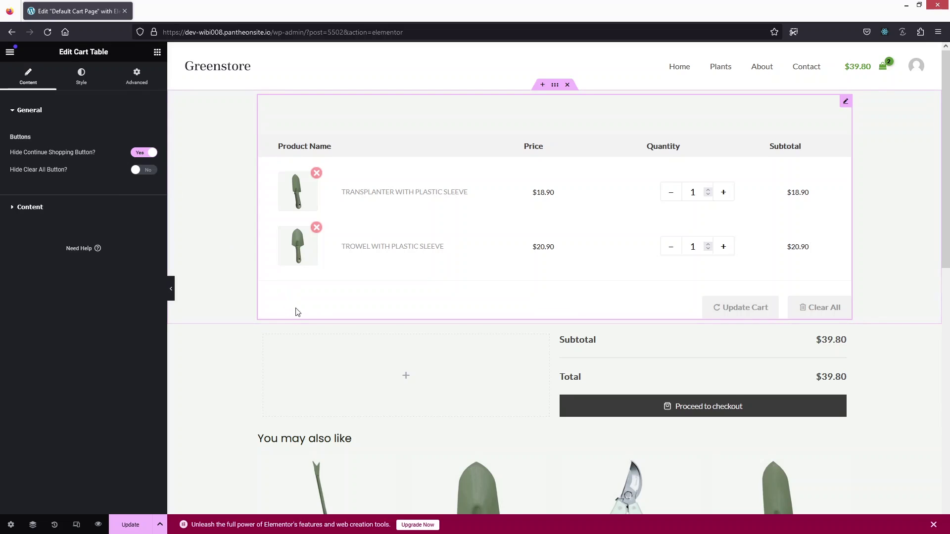
pyautogui.click(146, 156)
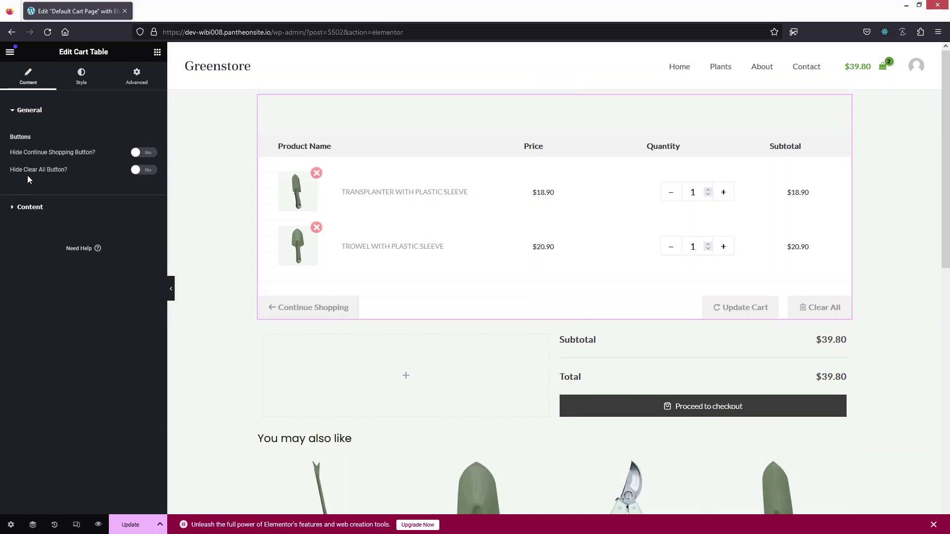
pyautogui.click(139, 171)
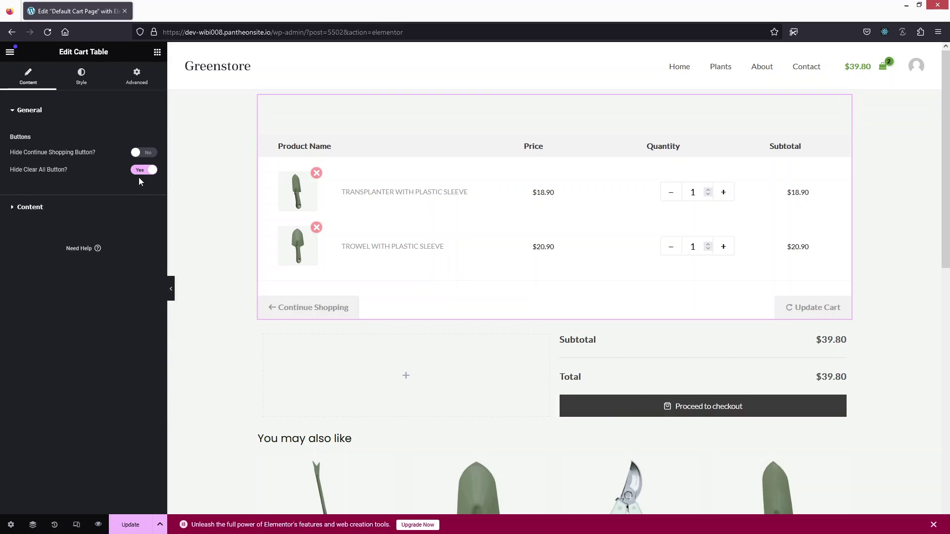
pyautogui.click(142, 172)
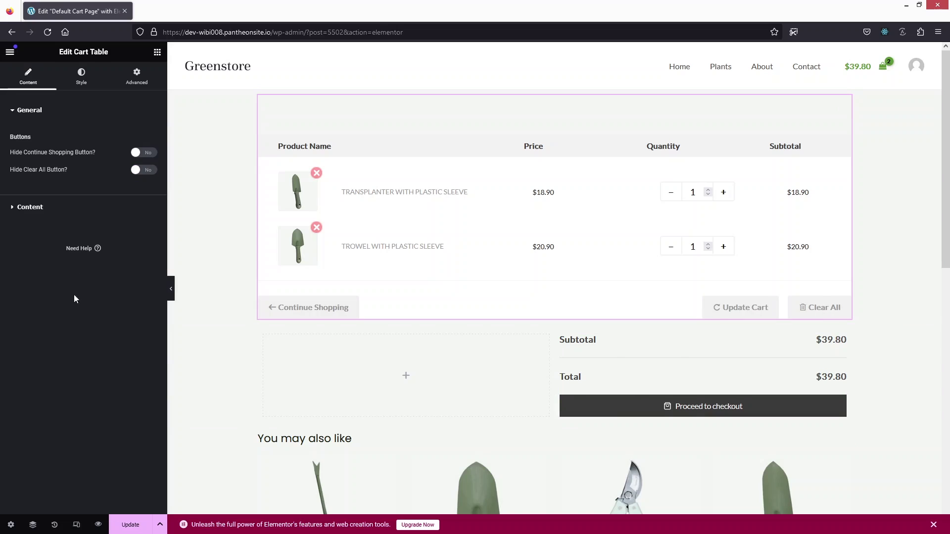
pyautogui.click(34, 210)
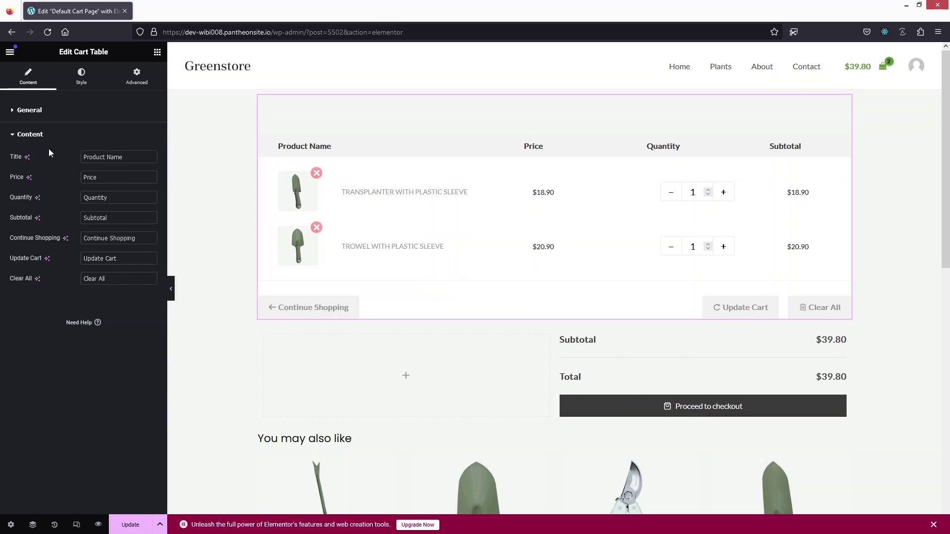
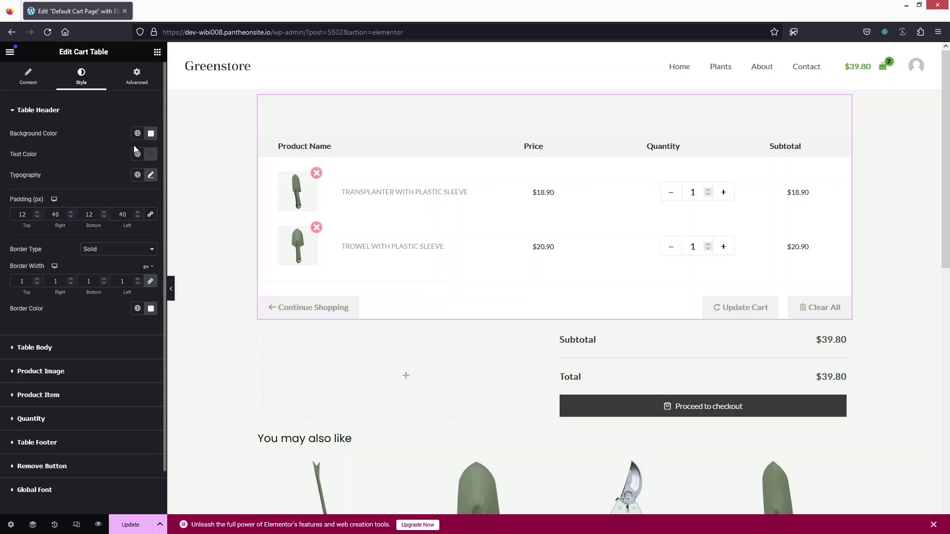
# Set the cart table header's background color to green and its text color to white (#FFFFFF).
pyautogui.click(150, 133)
pyautogui.moveTo(143, 255); pyautogui.dragTo(131, 255)
pyautogui.moveTo(208, 214)
pyautogui.mouseDown()
pyautogui.moveTo(197, 218)
pyautogui.moveTo(197, 205)
pyautogui.mouseUp()
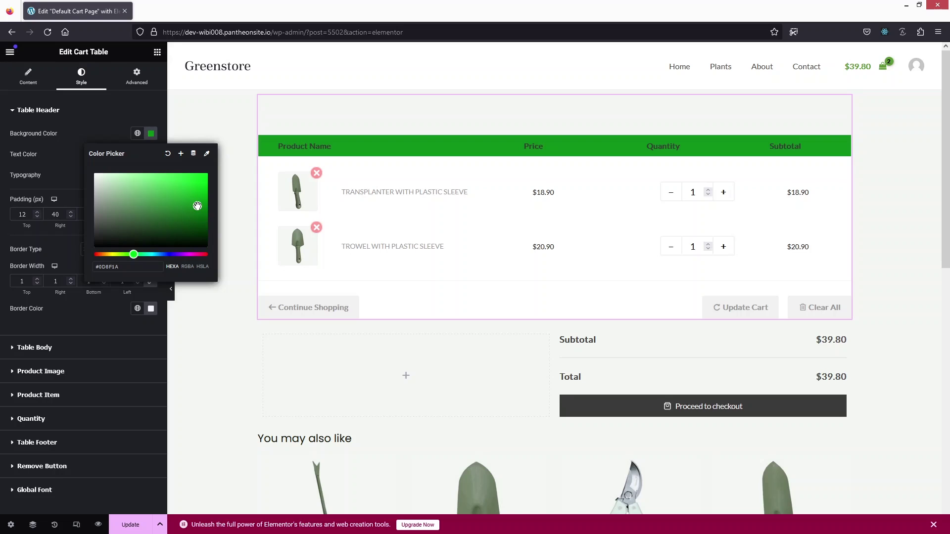
pyautogui.click(53, 148)
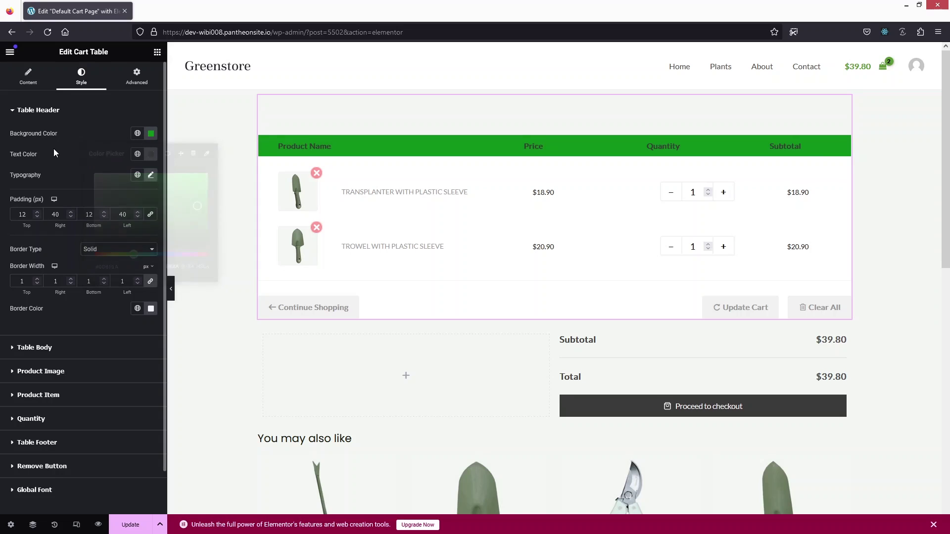
pyautogui.click(150, 159)
pyautogui.moveTo(102, 200); pyautogui.dragTo(77, 194)
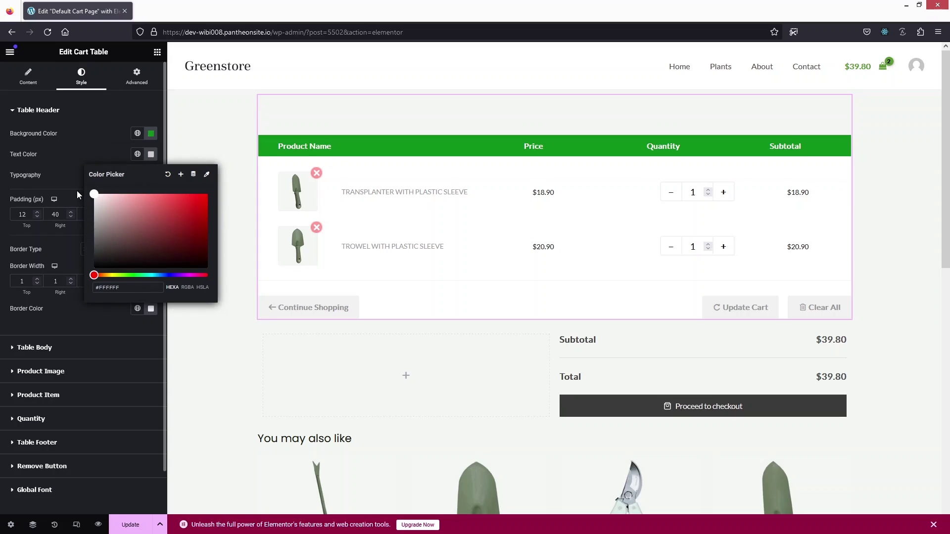
pyautogui.click(61, 153)
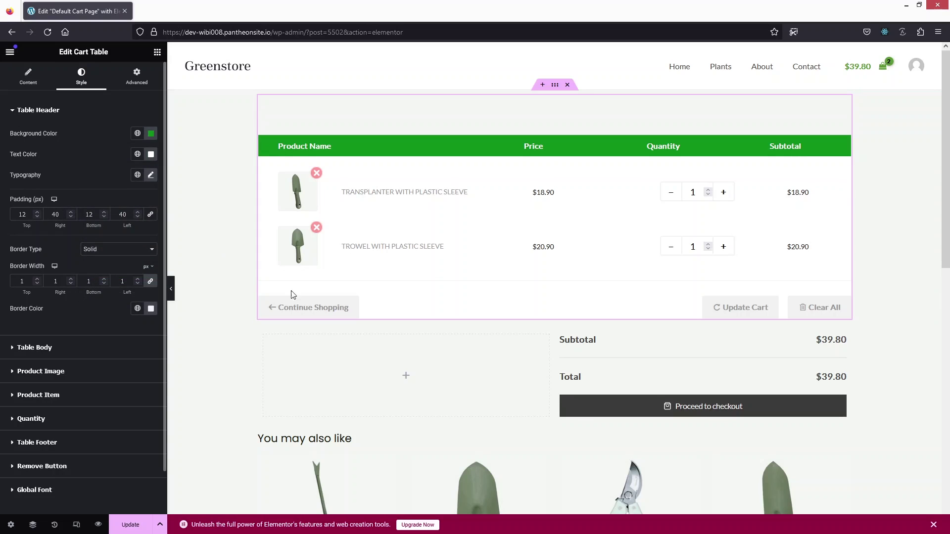
pyautogui.click(825, 311)
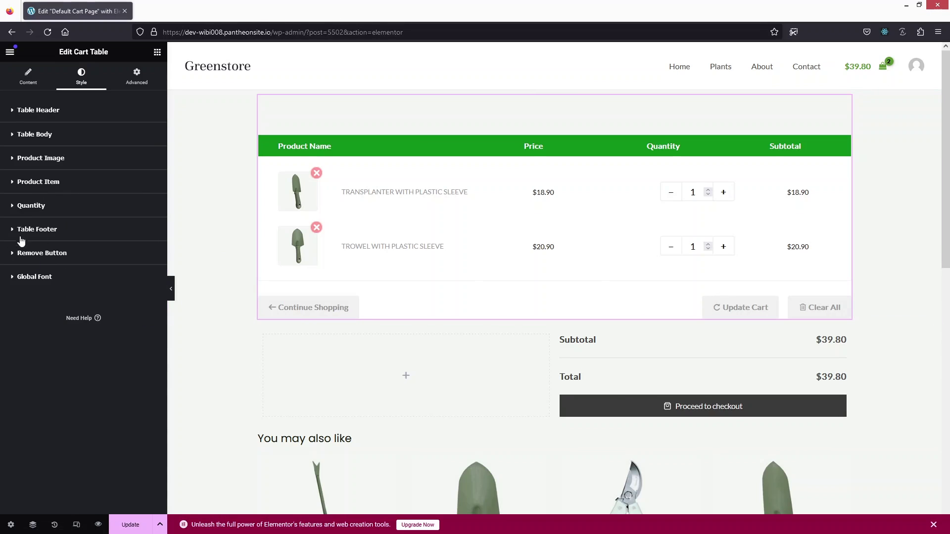
pyautogui.click(20, 137)
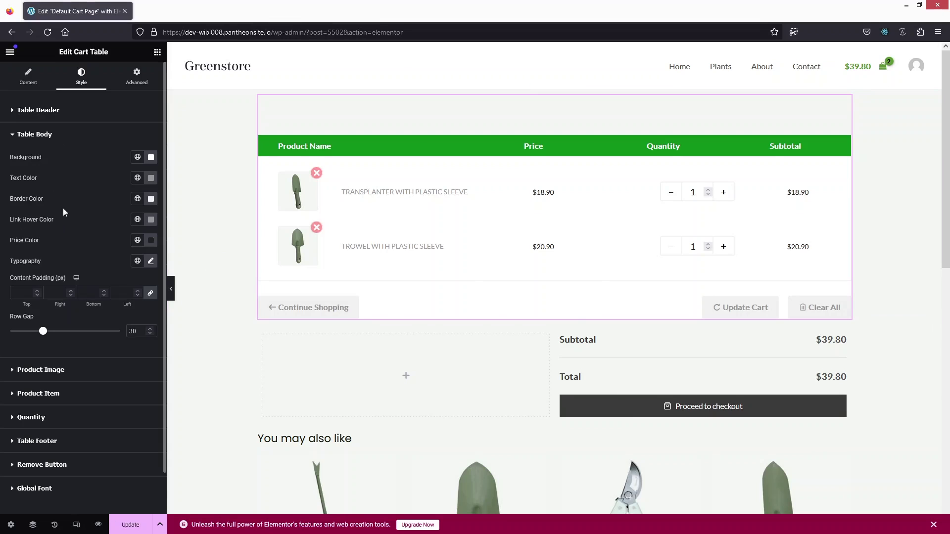
pyautogui.click(38, 109)
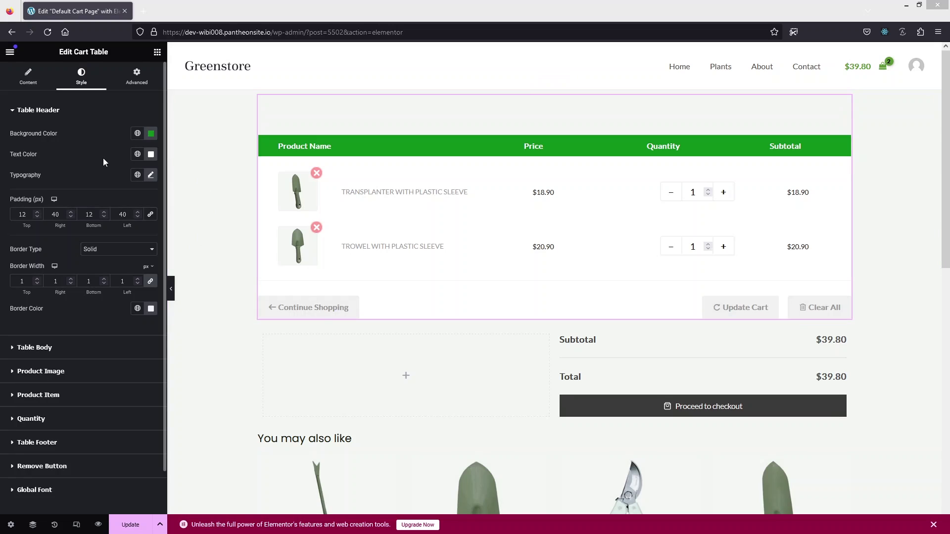
pyautogui.click(15, 114)
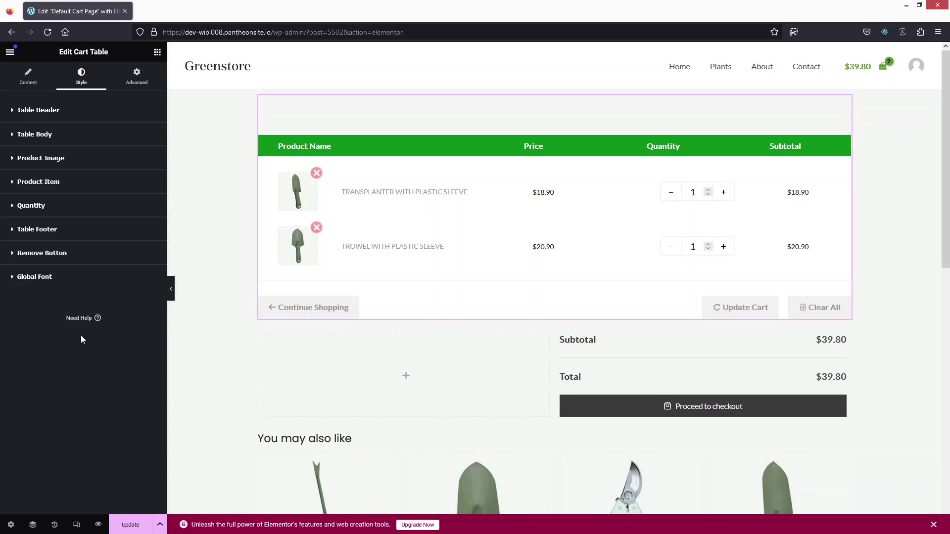
# Set the cart table footer buttons' normal background color to green and their text color to #FFFFFF.
pyautogui.click(30, 232)
pyautogui.scroll(-2, 76, 313)
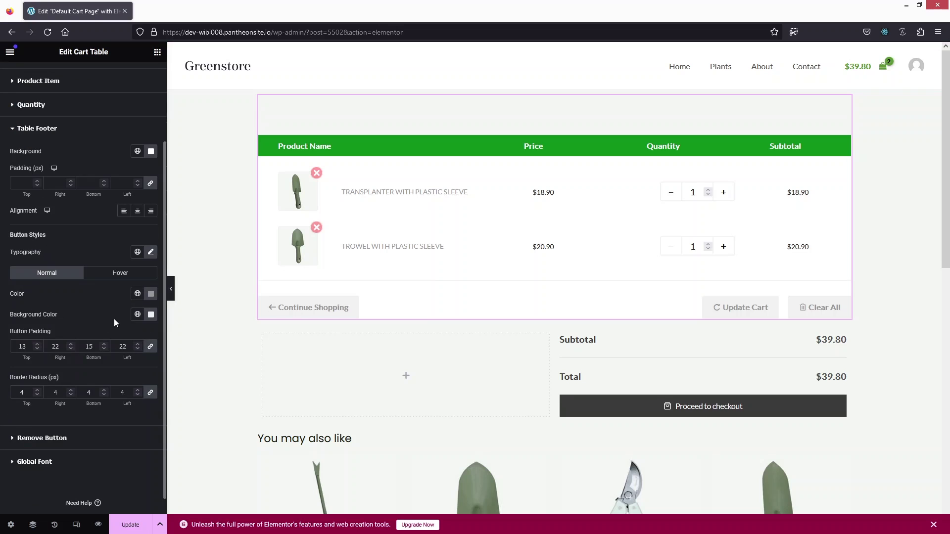
pyautogui.click(150, 315)
pyautogui.click(172, 369)
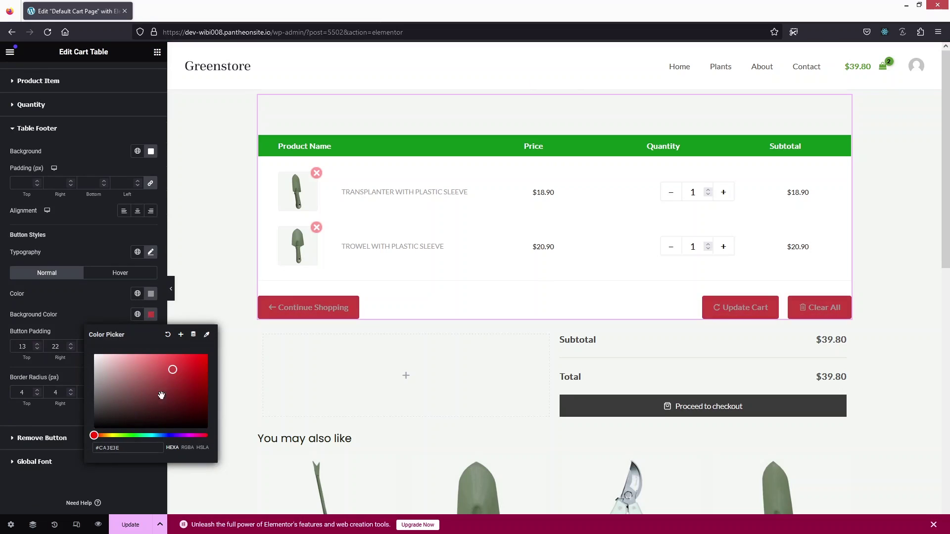
pyautogui.click(130, 435)
pyautogui.click(208, 384)
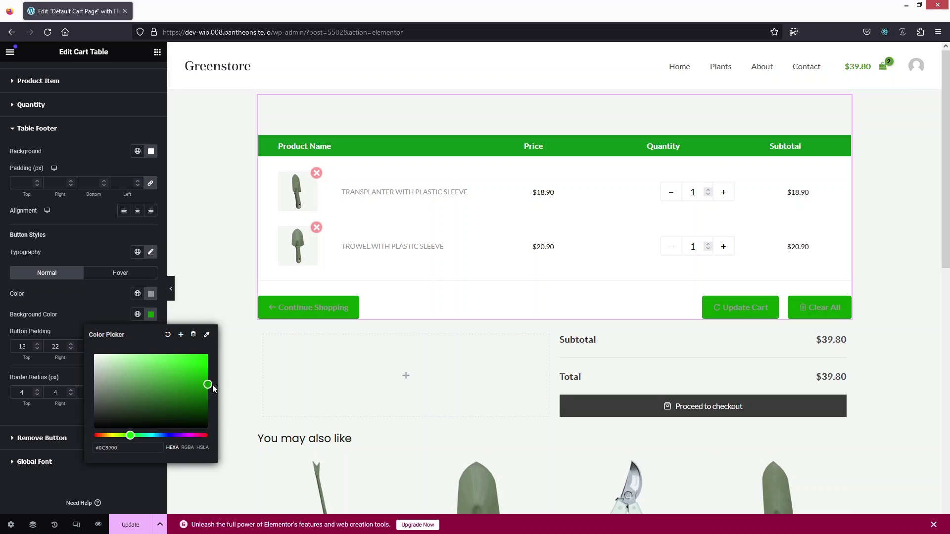
pyautogui.click(94, 304)
pyautogui.click(151, 293)
pyautogui.write('#FFFFFF')
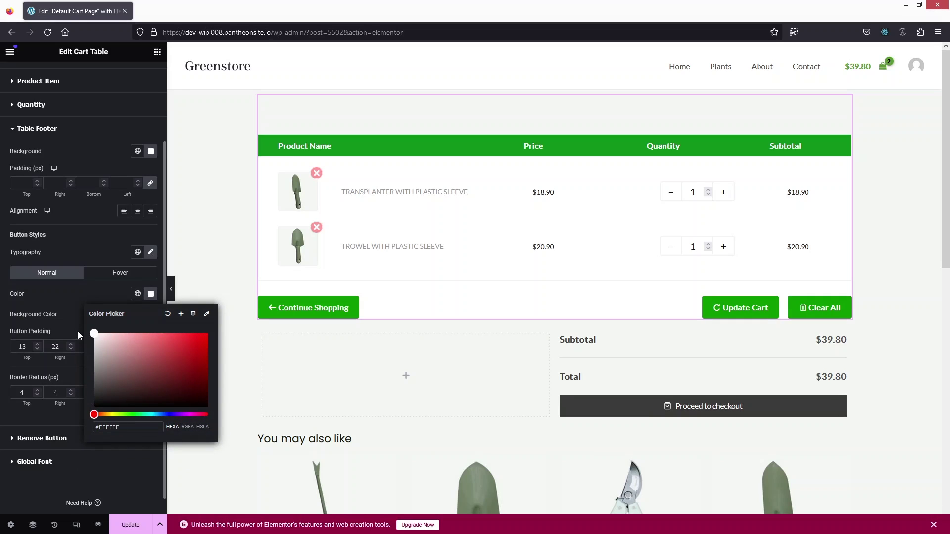
pyautogui.click(73, 296)
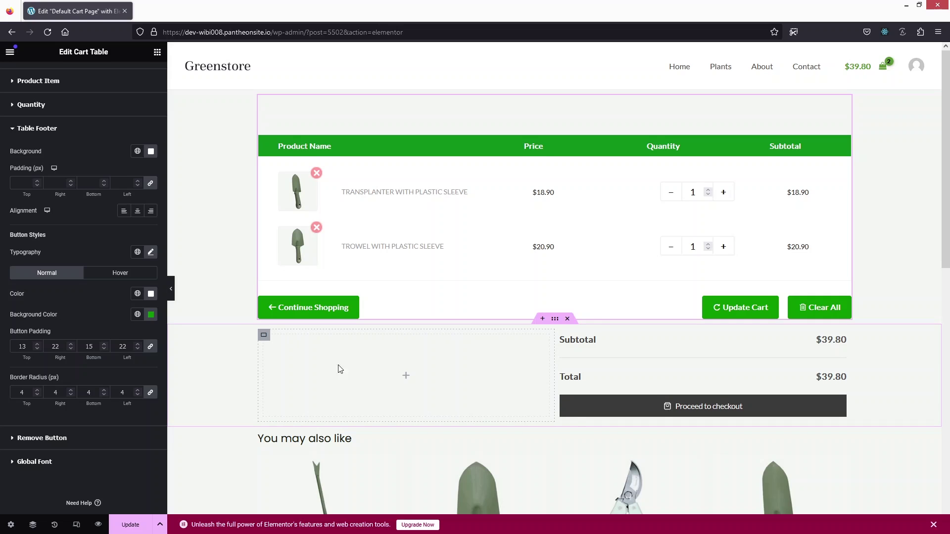
# Set the normal background color of the Cart Total widget's checkout button to green.
pyautogui.scroll(-2, 365, 356)
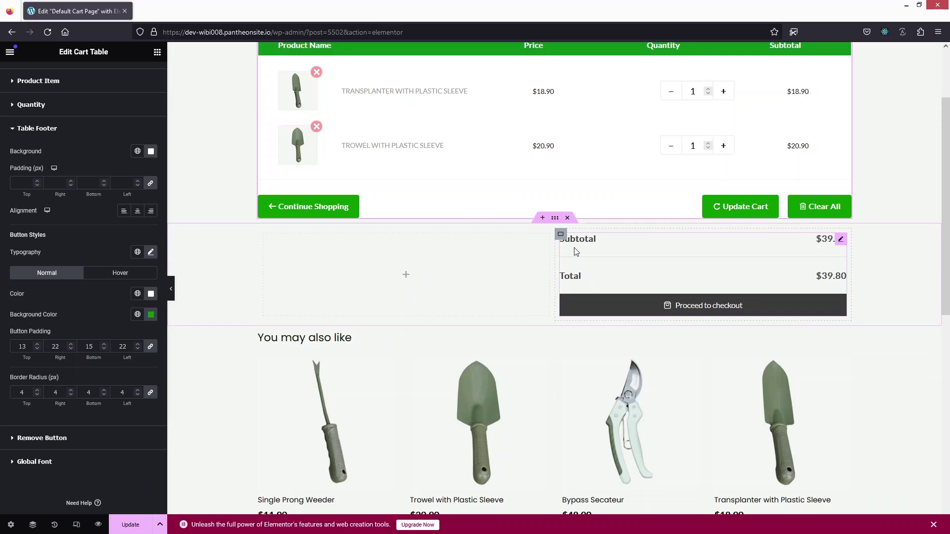
pyautogui.click(572, 281)
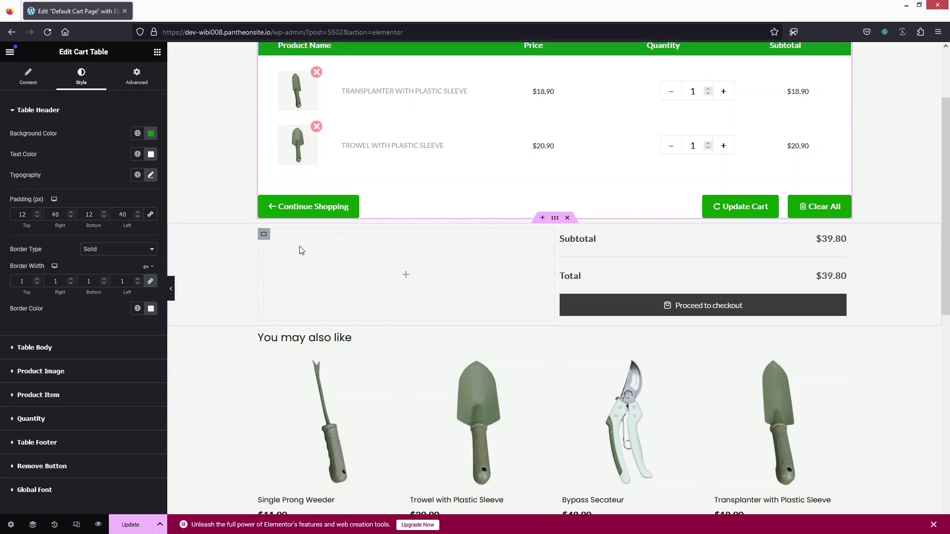
pyautogui.click(606, 253)
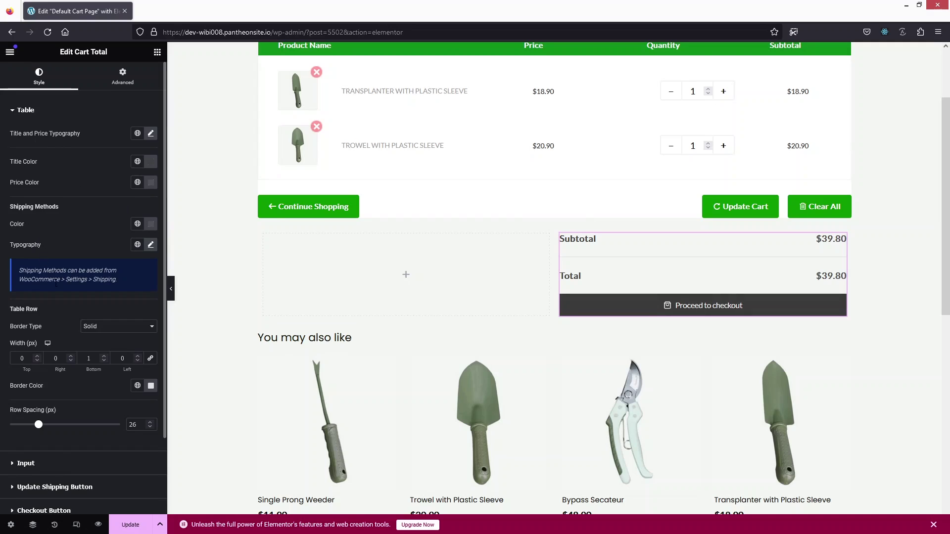
pyautogui.scroll(-1, 69, 339)
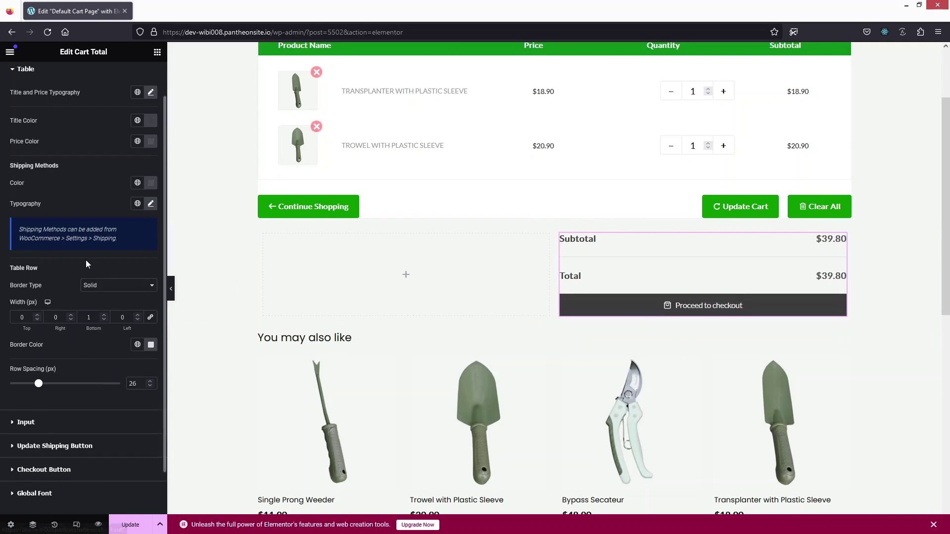
pyautogui.scroll(1, 69, 222)
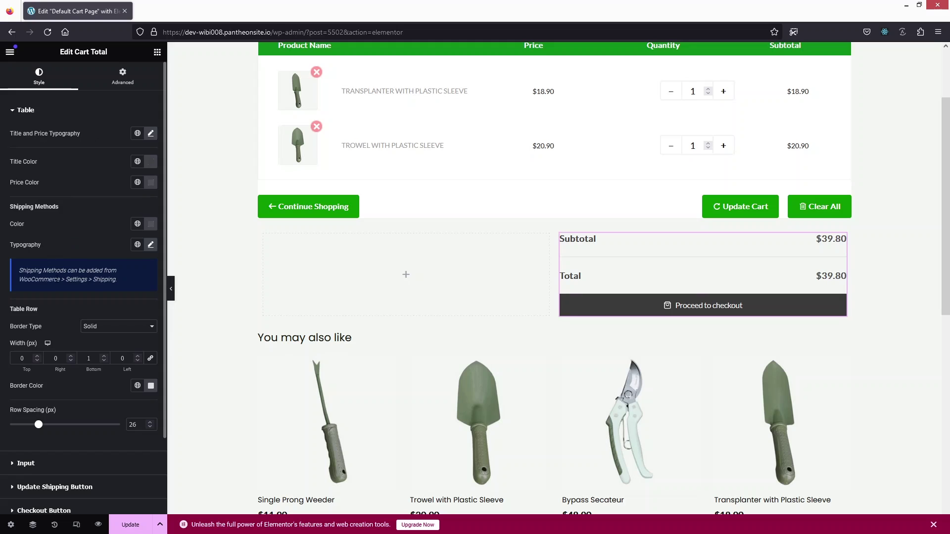
pyautogui.scroll(-2, 58, 281)
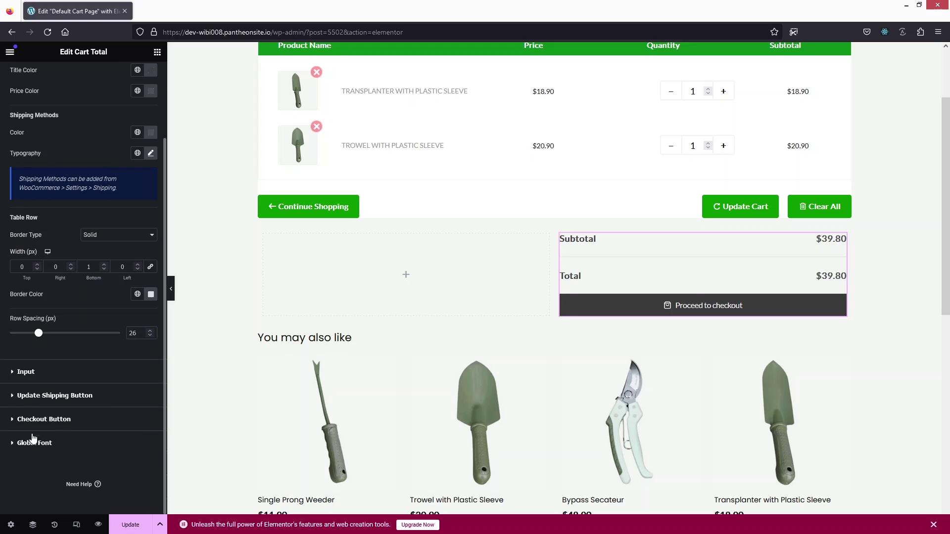
pyautogui.click(35, 420)
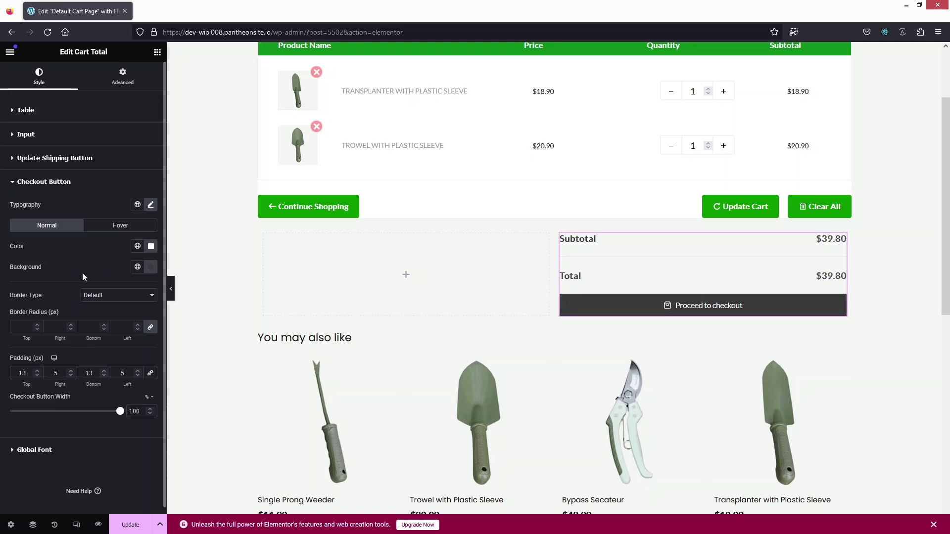
pyautogui.click(151, 267)
pyautogui.click(132, 387)
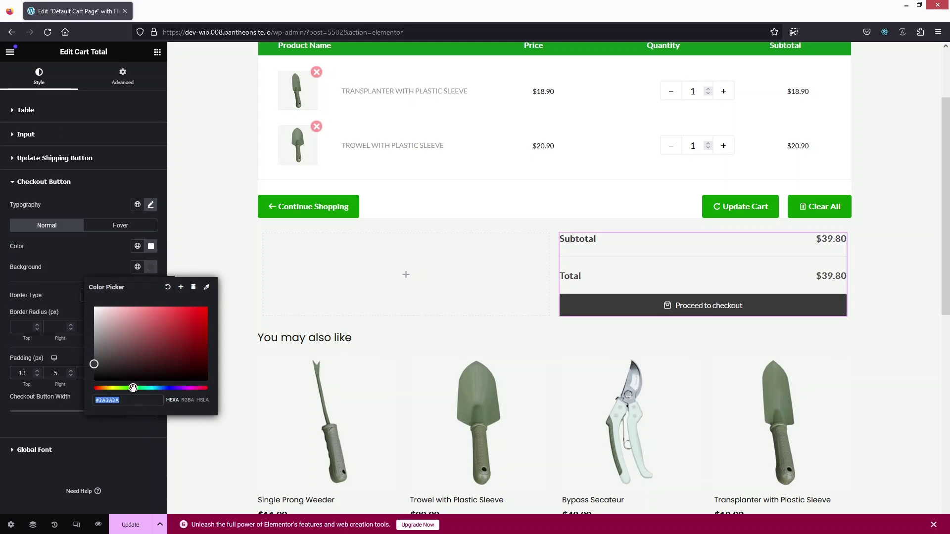
pyautogui.moveTo(202, 339); pyautogui.dragTo(218, 339)
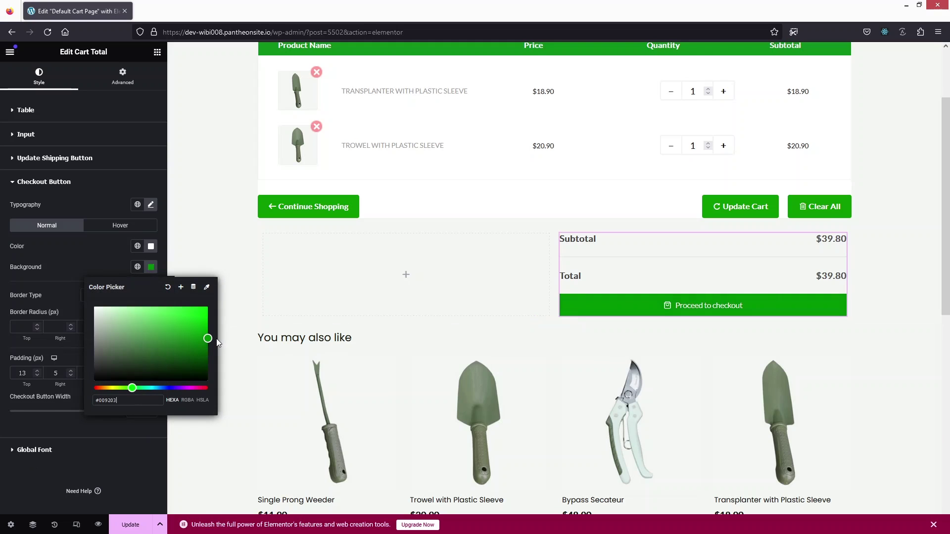
# Hide the flash sale, sale price and cart button in the Cross-Sell widget.
pyautogui.scroll(-2, 258, 333)
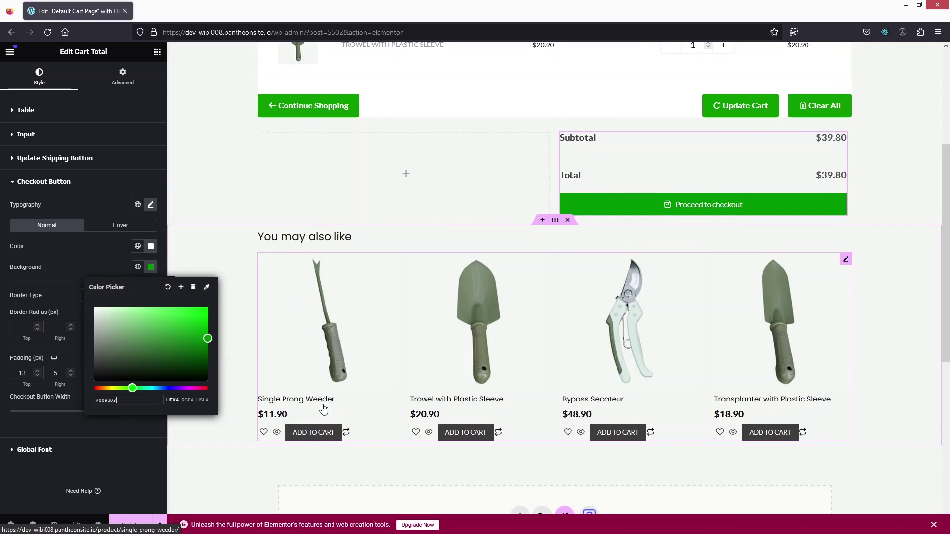
pyautogui.click(283, 272)
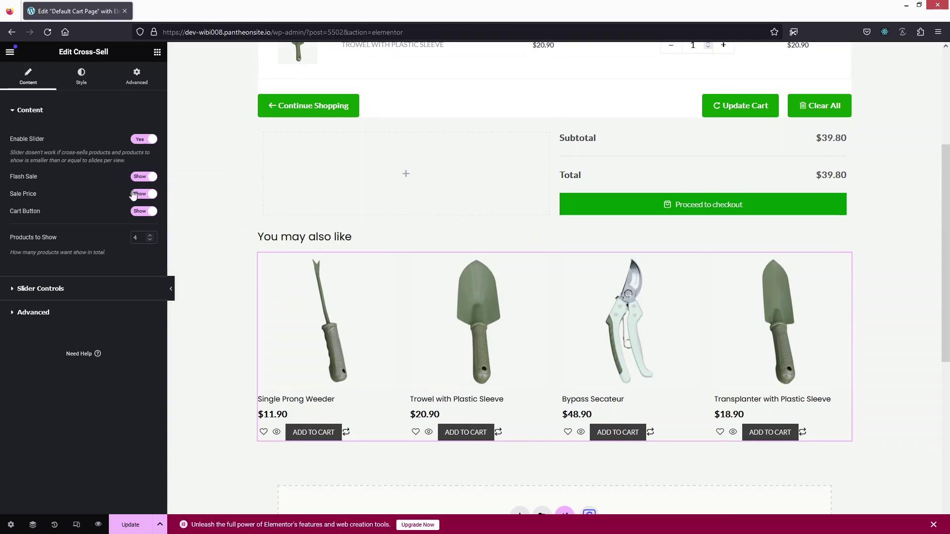
pyautogui.click(143, 176)
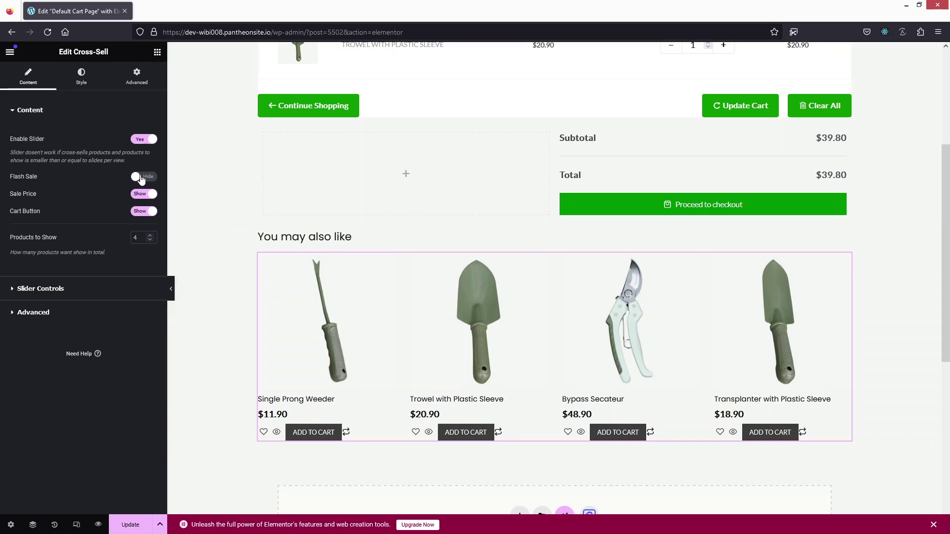
pyautogui.click(137, 178)
pyautogui.click(140, 179)
pyautogui.click(140, 197)
pyautogui.click(140, 212)
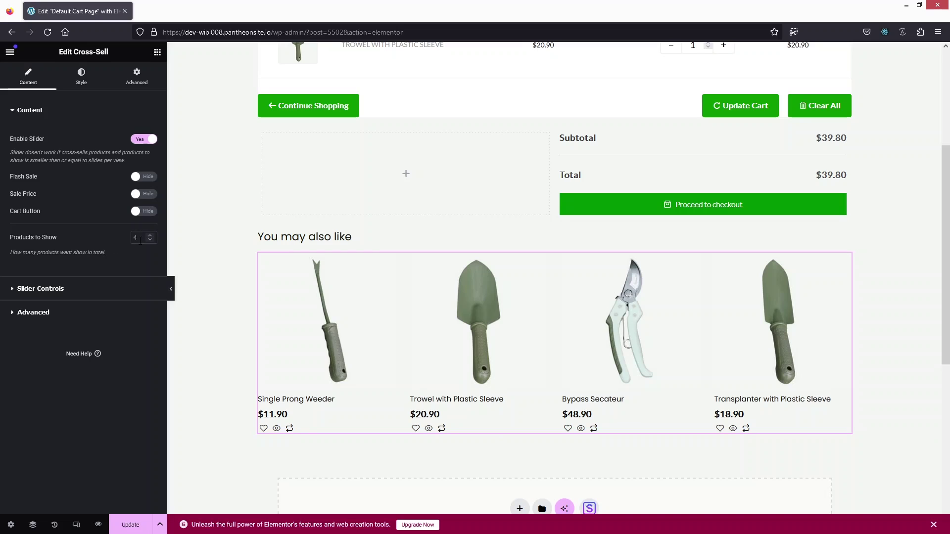
# Set the Cross-Sell widget's Products to Show to 3 and its slider's Slides Per View to 3.
pyautogui.write('3')
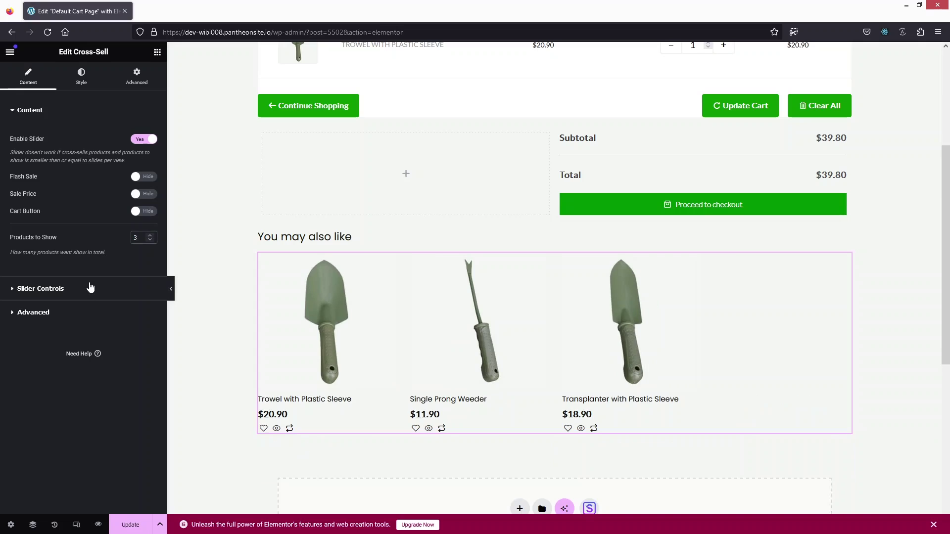
pyautogui.click(35, 289)
pyautogui.scroll(-1, 58, 293)
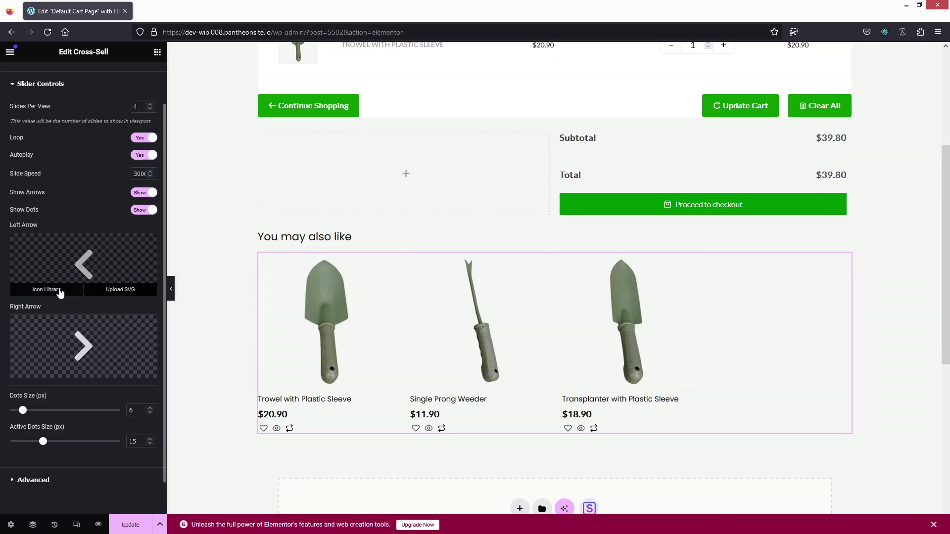
pyautogui.scroll(1, 117, 169)
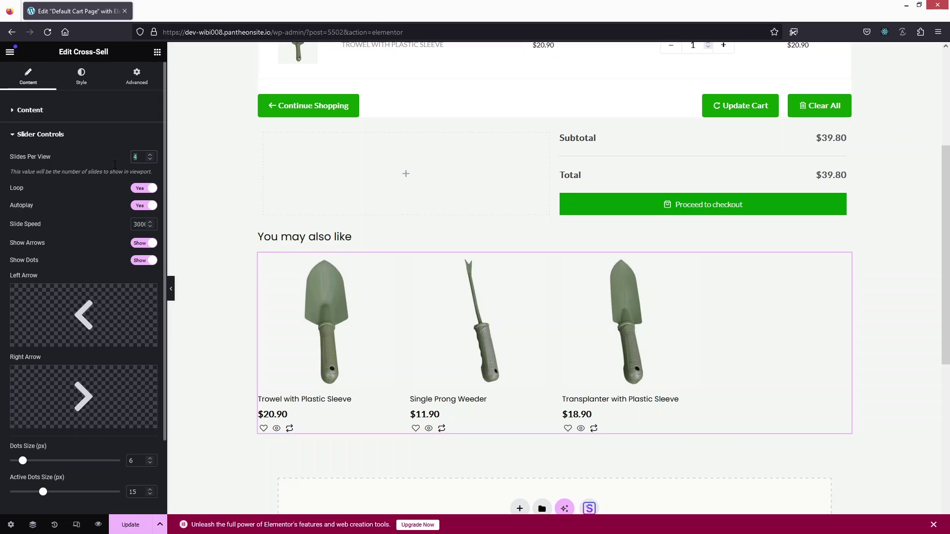
pyautogui.write('3')
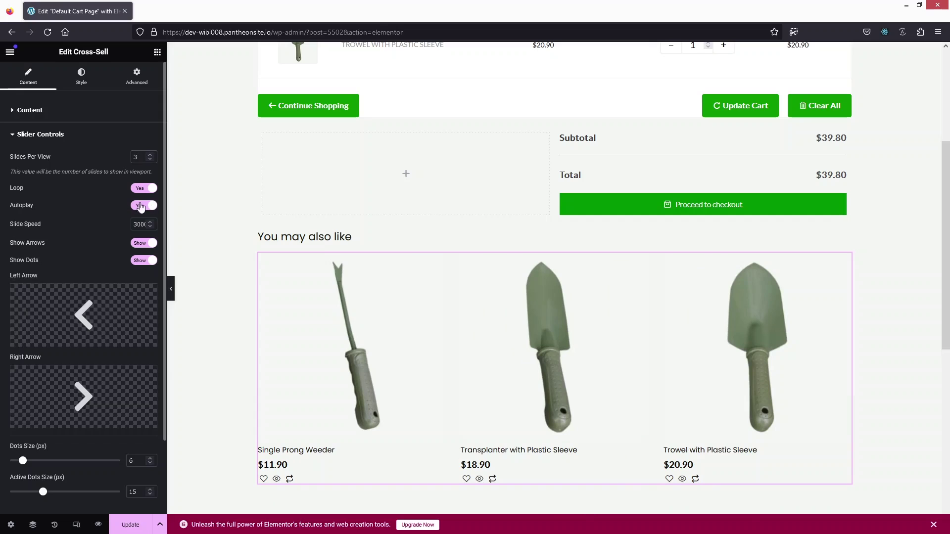
# Hide the navigation arrows of the cross-sell slider.
pyautogui.scroll(-1, 117, 249)
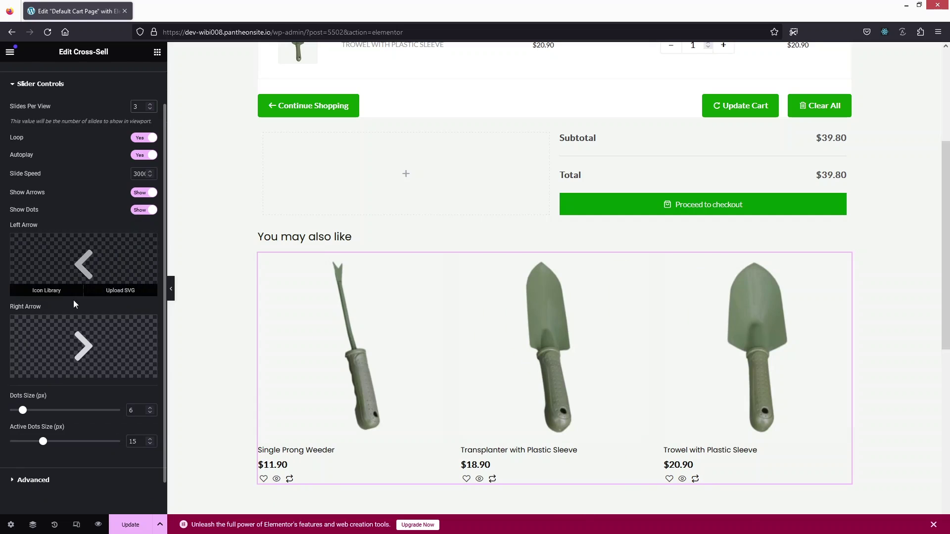
pyautogui.click(141, 194)
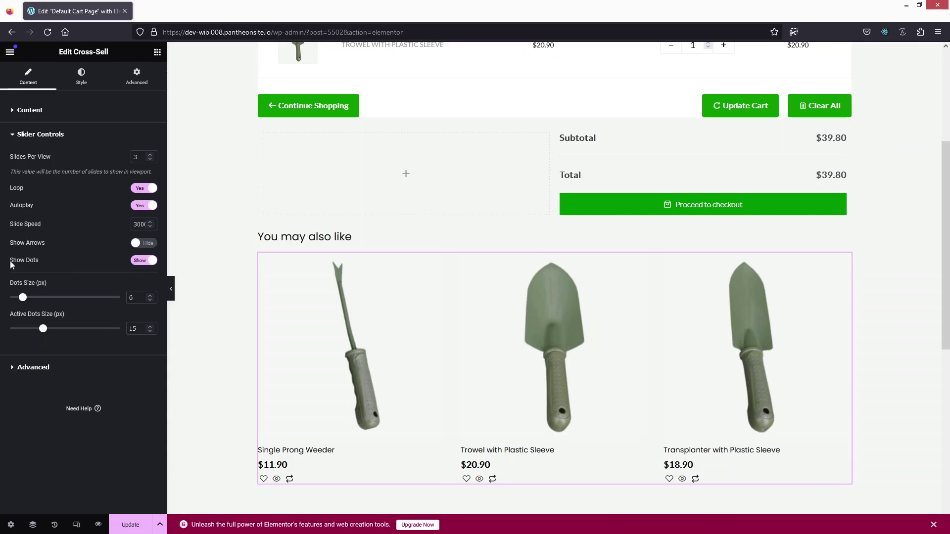
pyautogui.scroll(-3, 661, 332)
pyautogui.scroll(2, 610, 338)
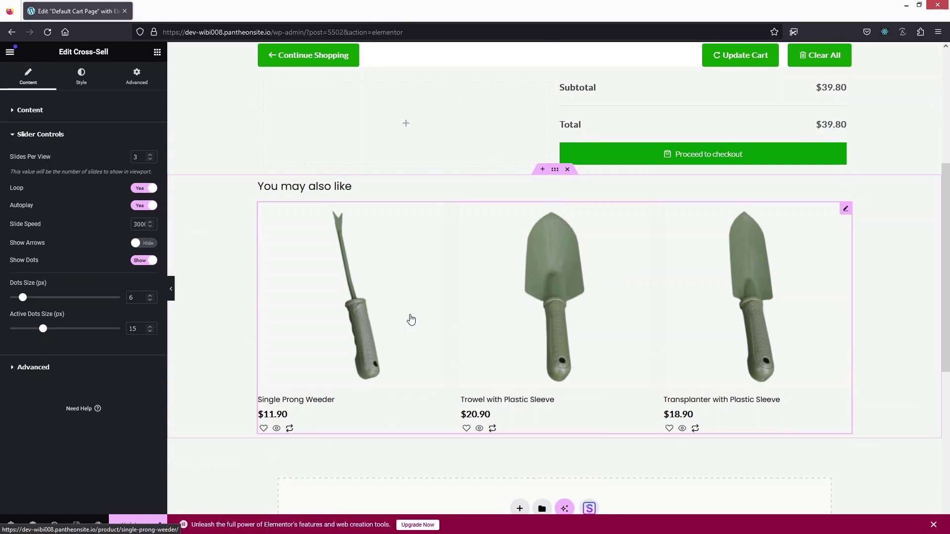
# Examine the available Order By and Order options for the cross-sell products.
pyautogui.click(34, 367)
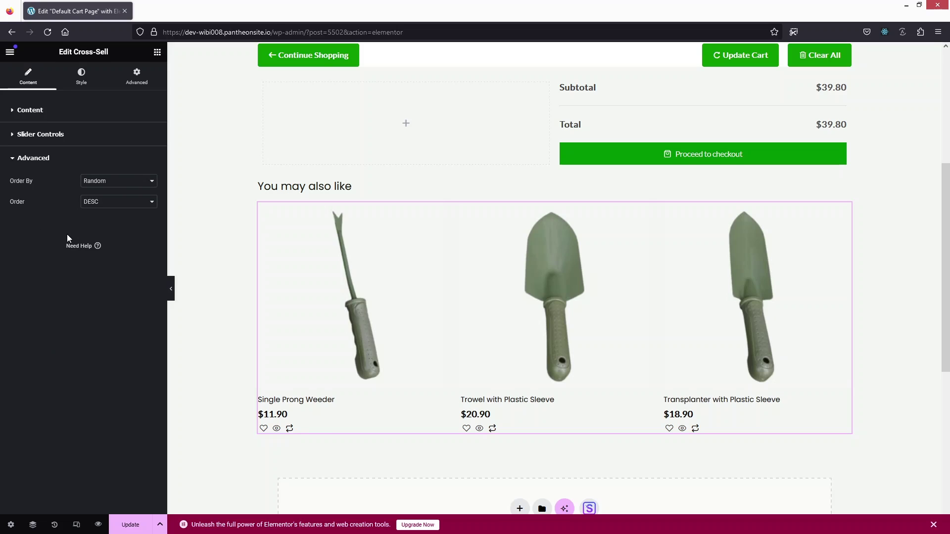
pyautogui.click(143, 186)
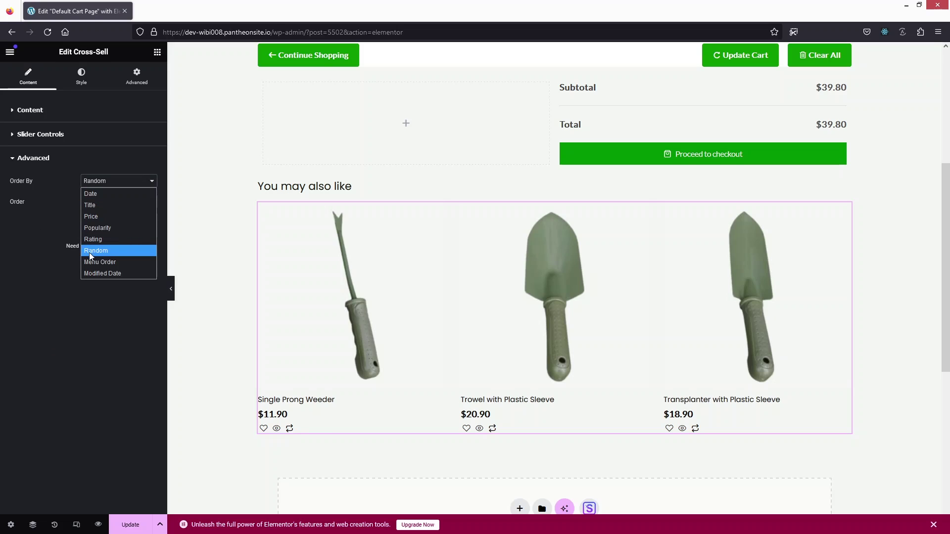
pyautogui.click(38, 266)
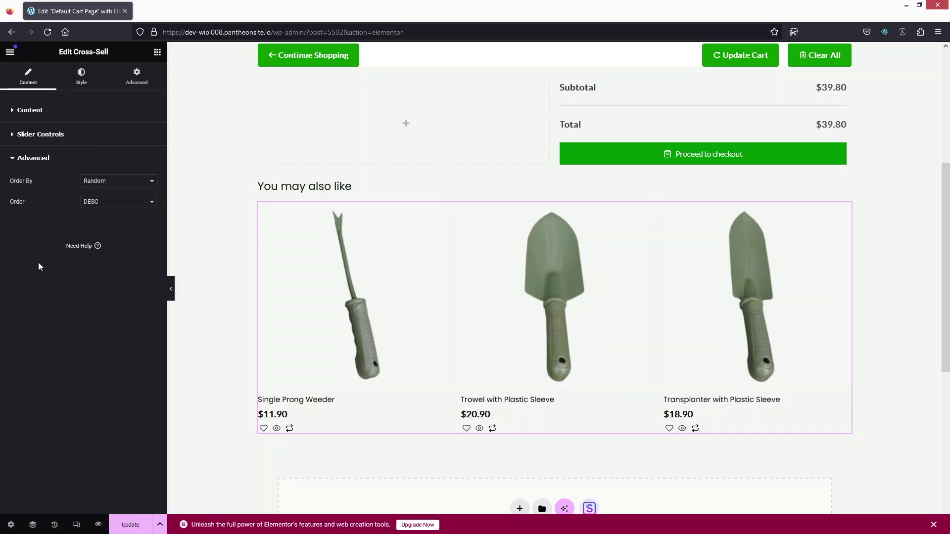
pyautogui.click(121, 204)
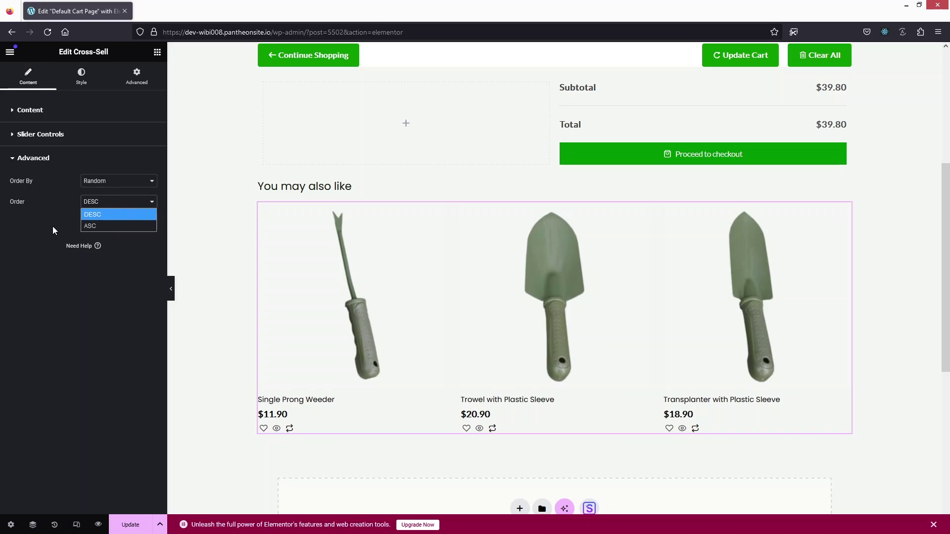
pyautogui.click(50, 248)
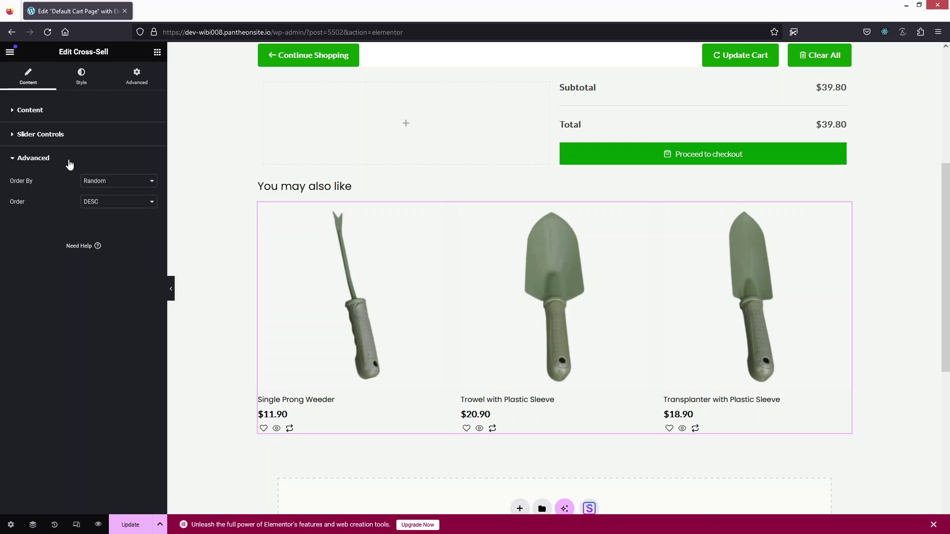
# Center-align the text of the cross-sell items and review the cart page layout.
pyautogui.click(82, 84)
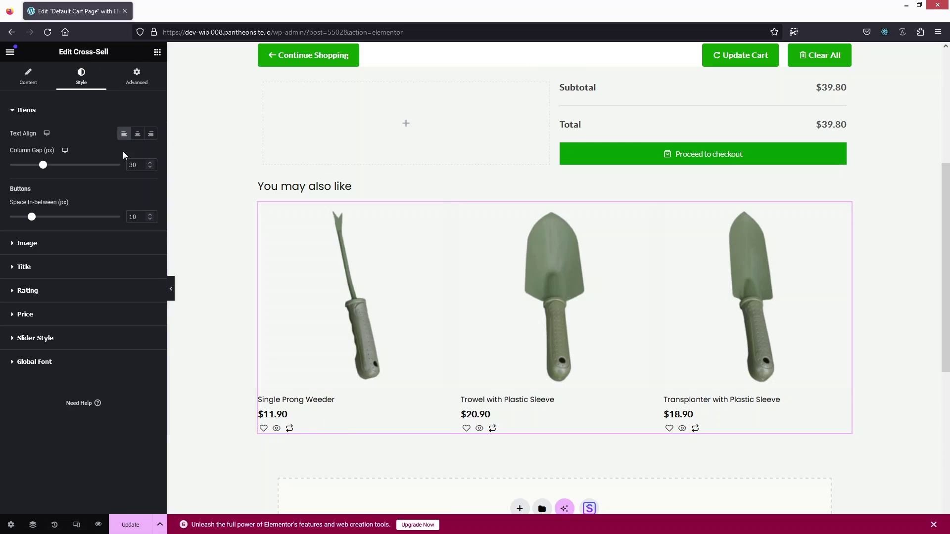
pyautogui.click(137, 135)
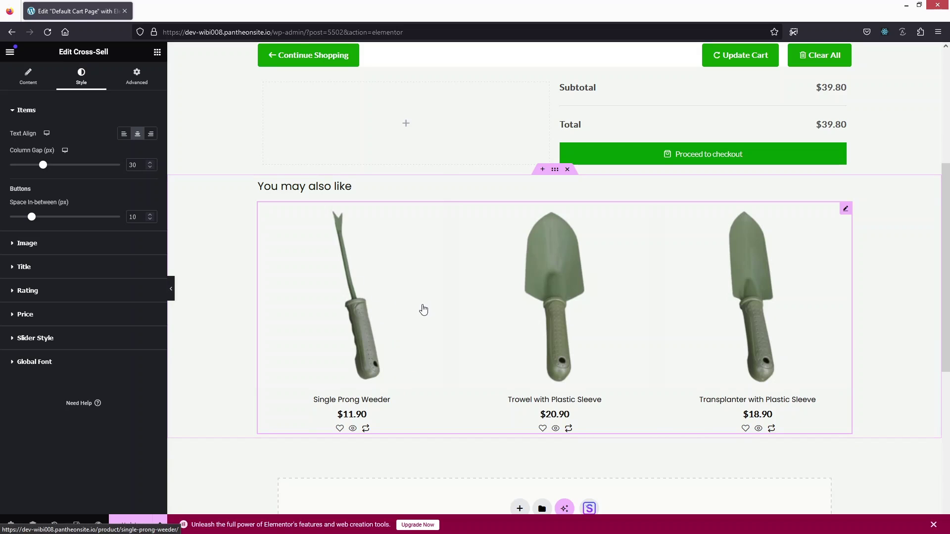
pyautogui.scroll(4, 418, 308)
pyautogui.scroll(1, 423, 310)
pyautogui.scroll(-5, 424, 309)
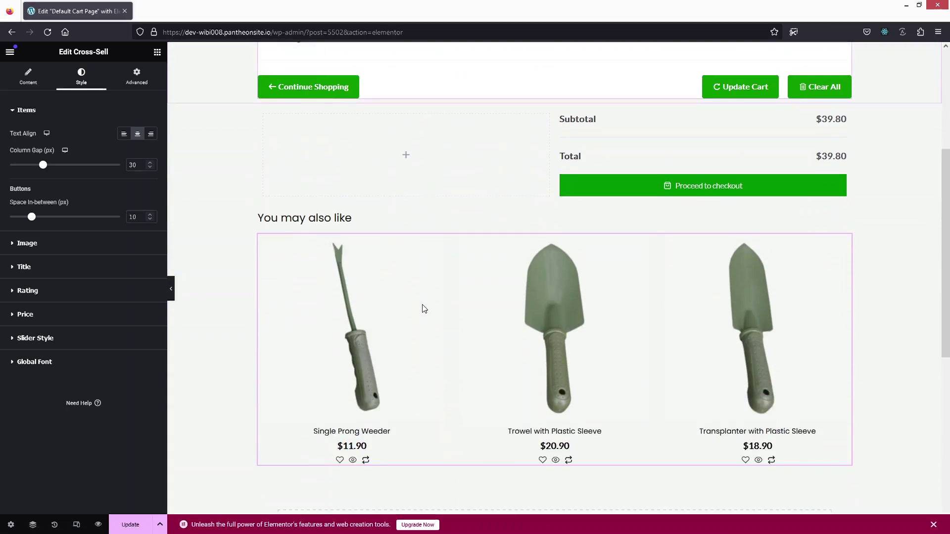
pyautogui.scroll(-2, 423, 310)
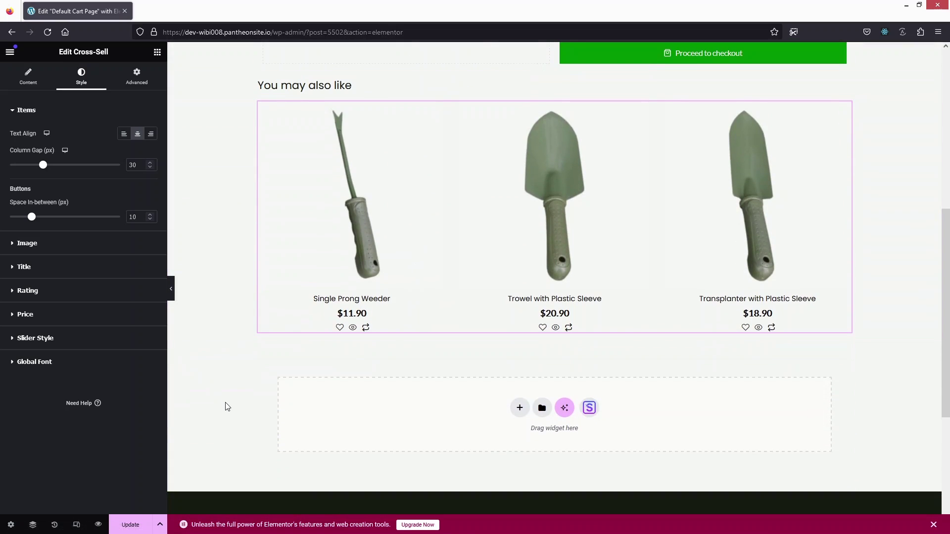
# Update the cart page template and exit the editor to the Builder Templates list.
pyautogui.click(126, 528)
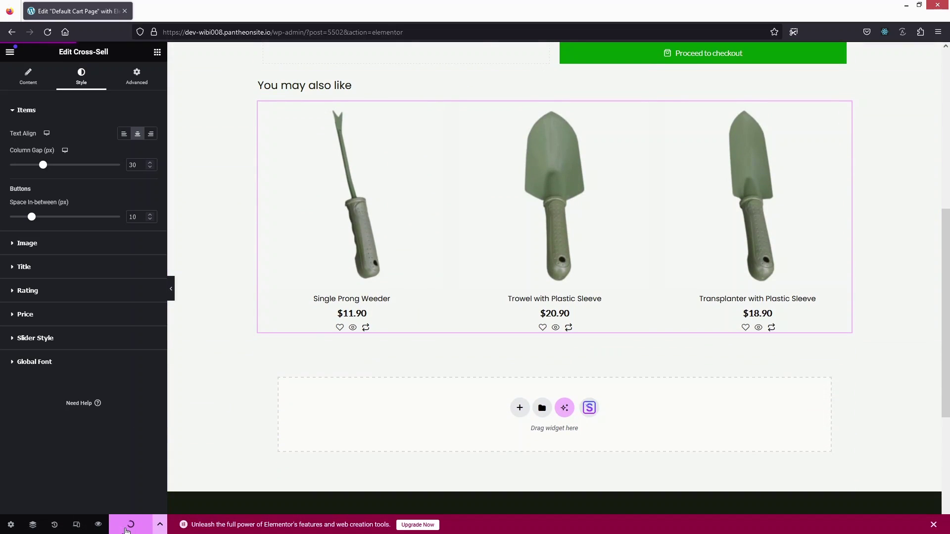
pyautogui.click(9, 54)
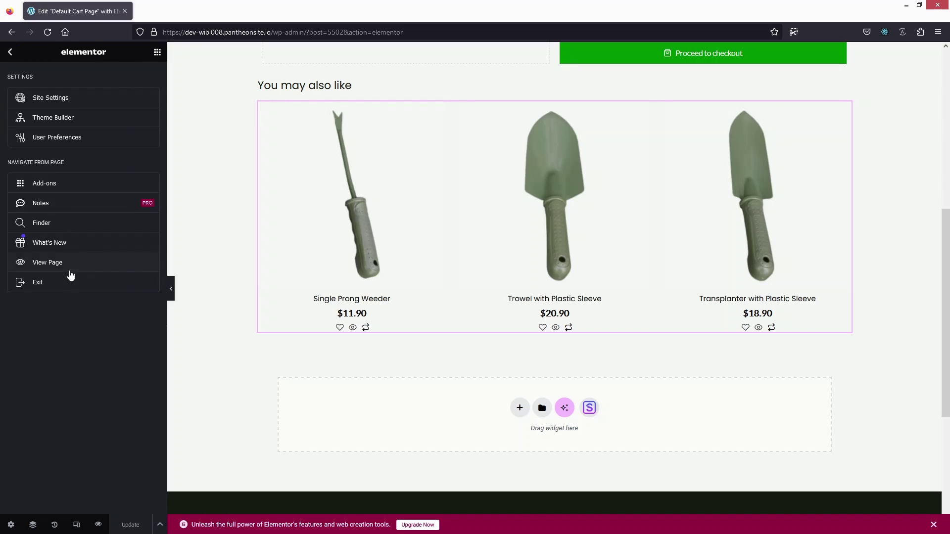
pyautogui.click(63, 285)
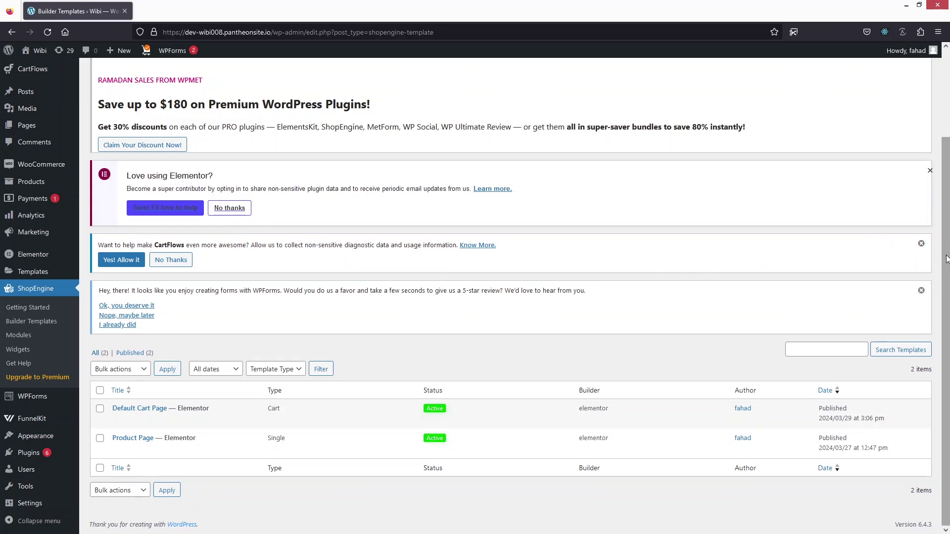
# Create a new builder template named "Checkout Page" with type Checkout and make it active.
pyautogui.scroll(3, 945, 259)
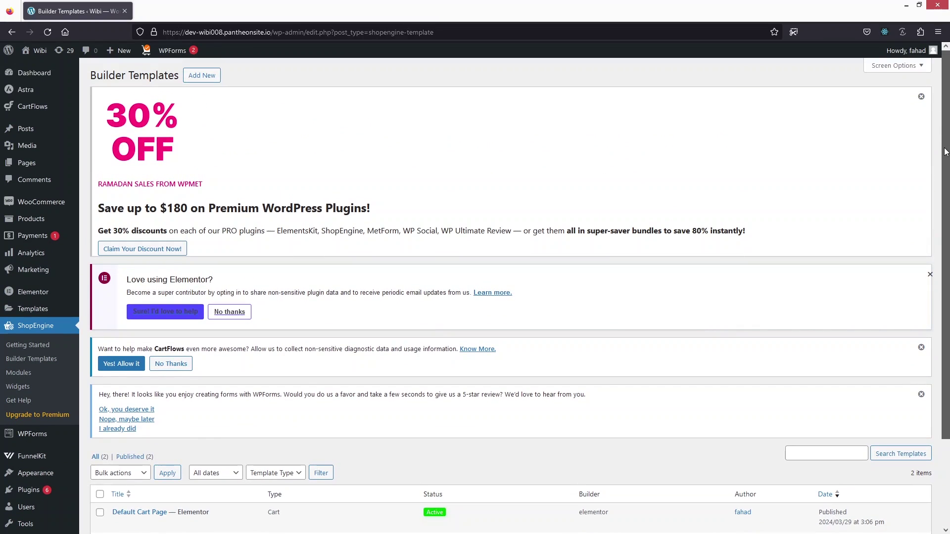
pyautogui.click(202, 76)
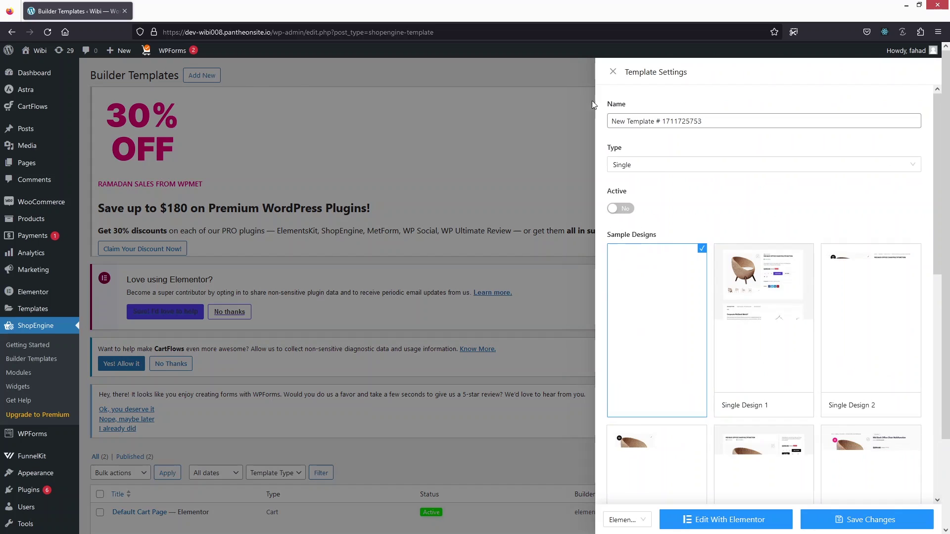
pyautogui.click(721, 121)
pyautogui.moveTo(722, 122); pyautogui.dragTo(518, 125)
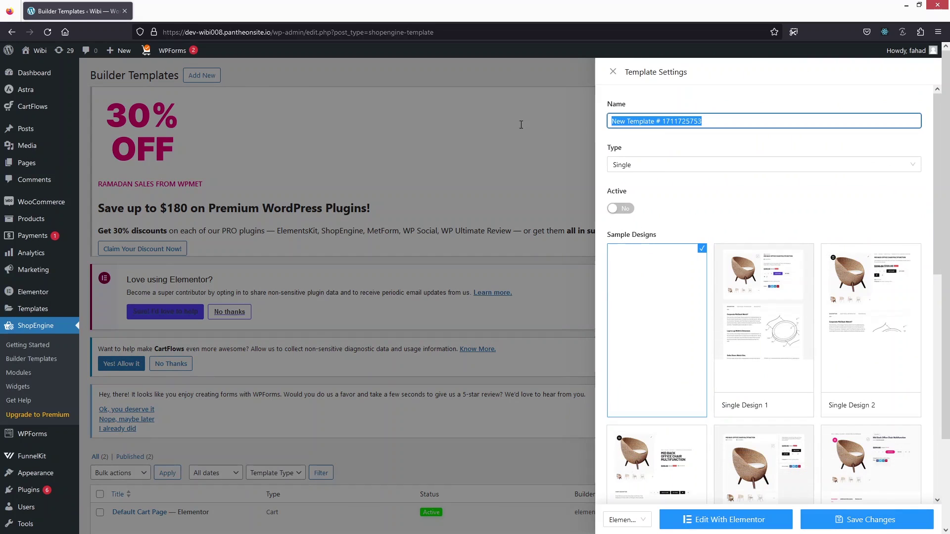
pyautogui.write('Checkout Page')
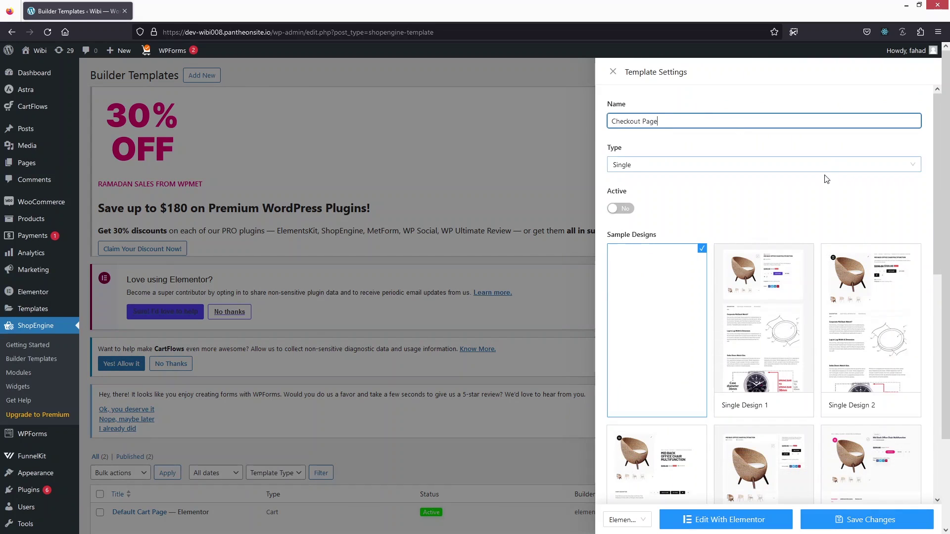
pyautogui.click(917, 163)
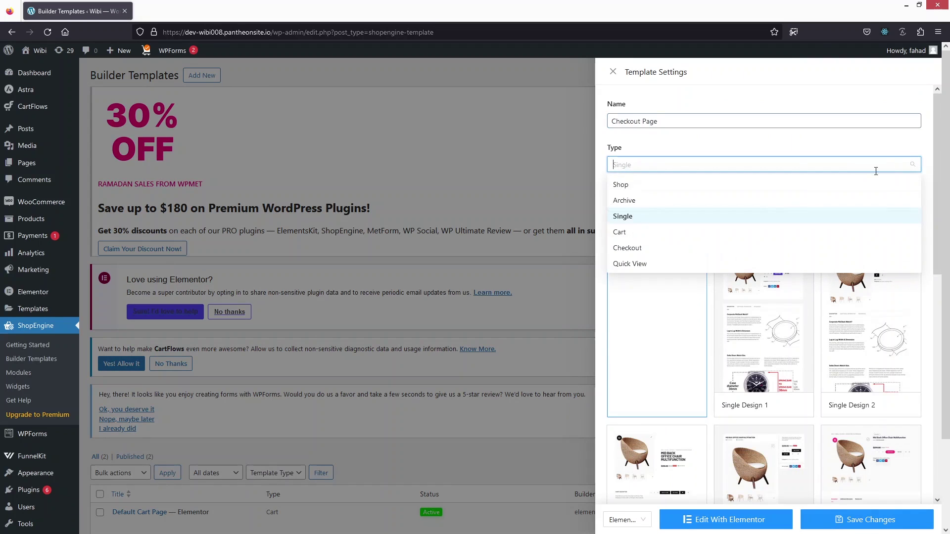
pyautogui.click(678, 250)
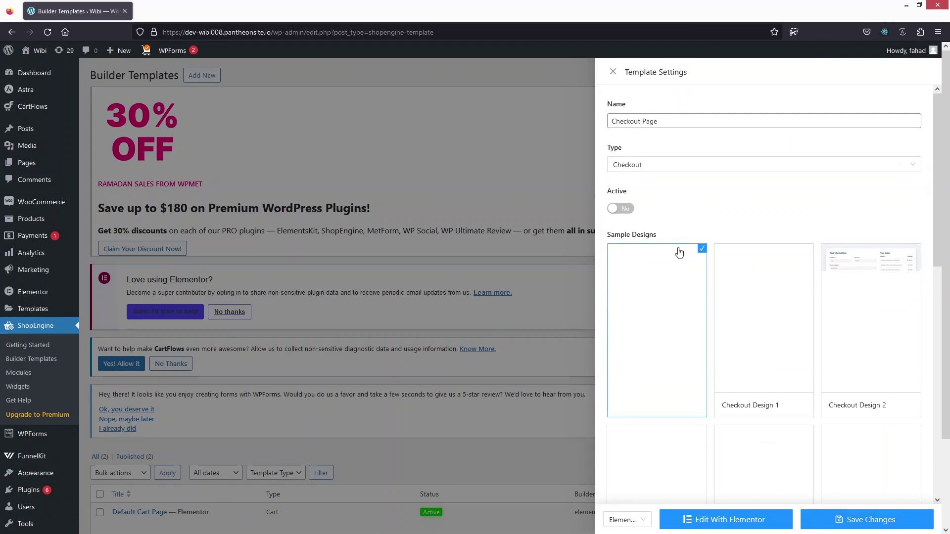
pyautogui.click(620, 209)
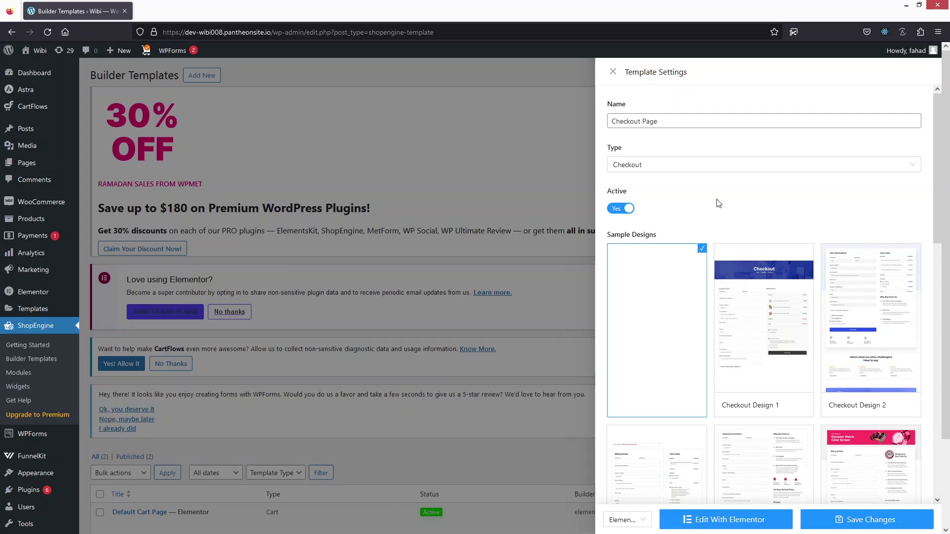
# Browse the sample checkout designs, choose Checkout Design 4 for the template, and open it for editing with Elementor.
pyautogui.scroll(-4, 718, 204)
pyautogui.scroll(-9, 718, 223)
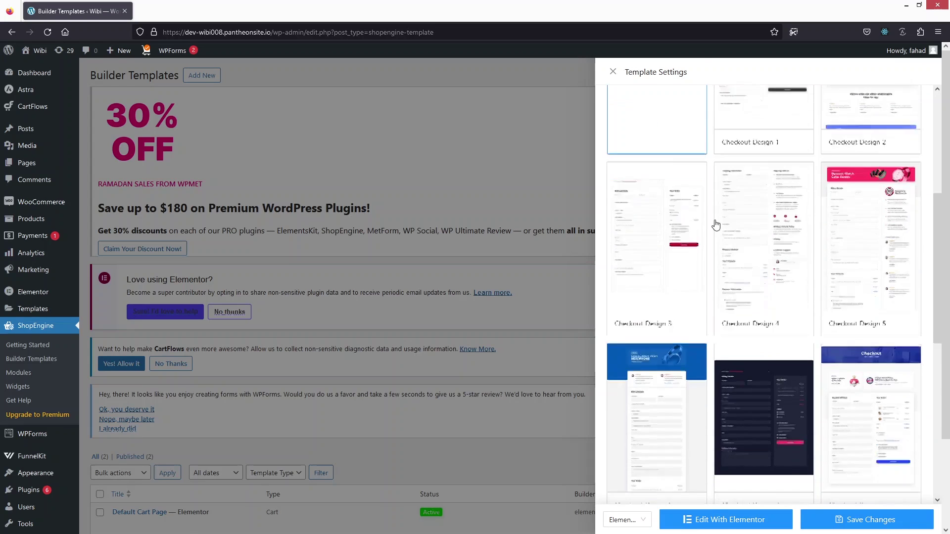
pyautogui.scroll(-2, 740, 289)
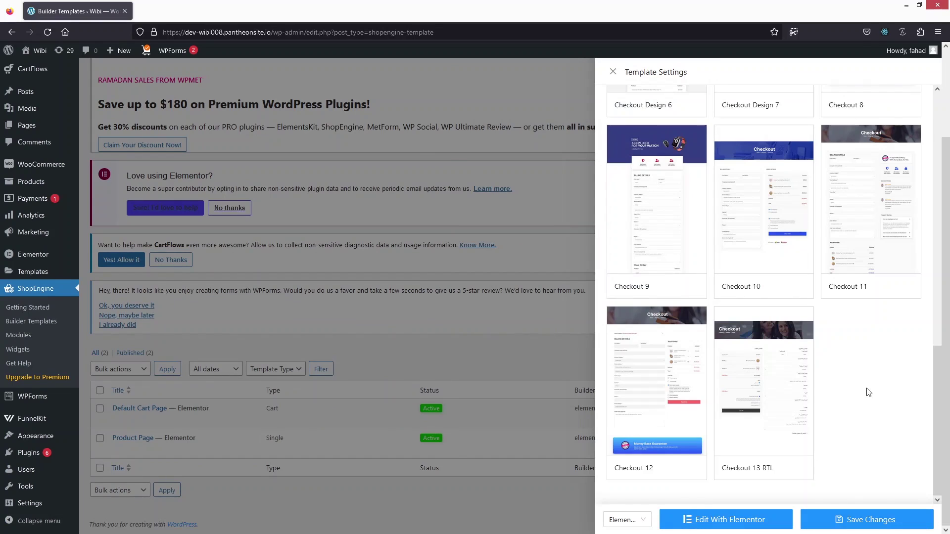
pyautogui.scroll(13, 811, 277)
pyautogui.moveTo(746, 187)
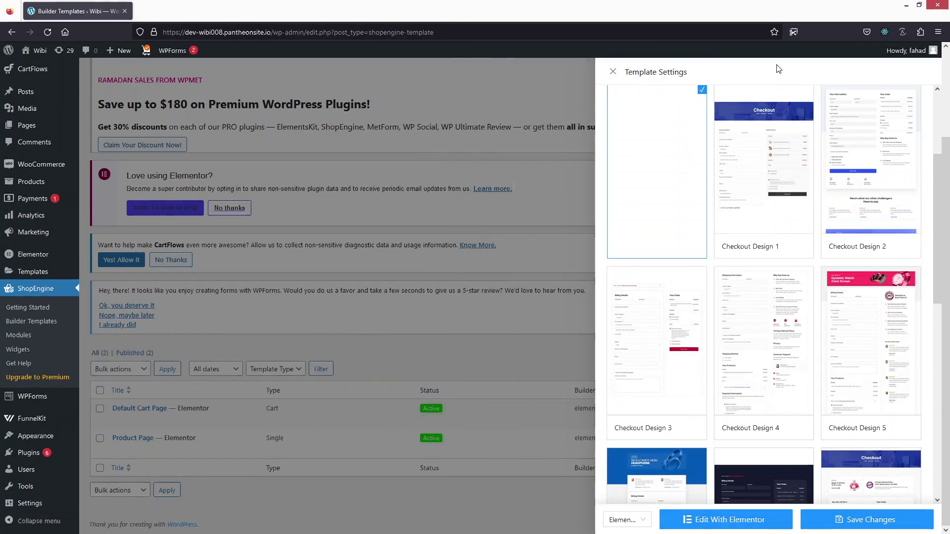
pyautogui.moveTo(760, 355)
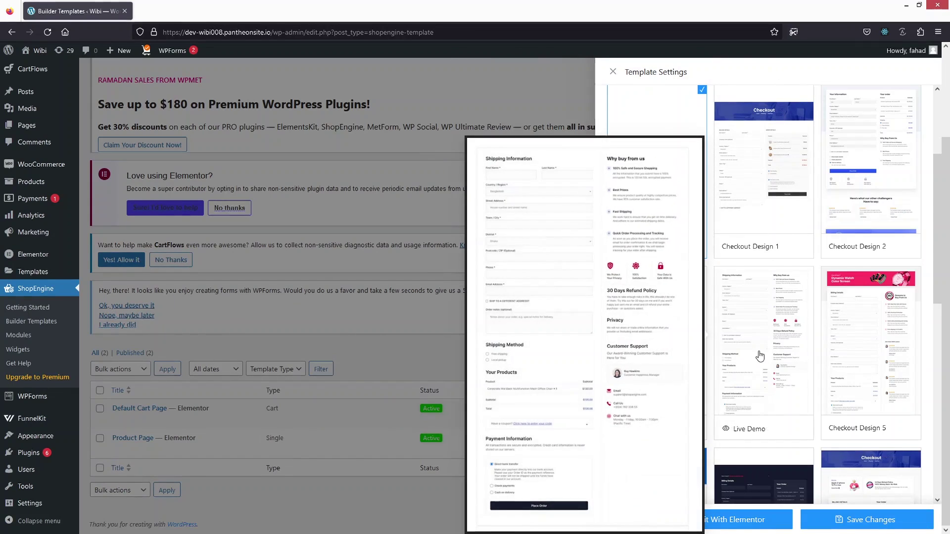
pyautogui.click(765, 395)
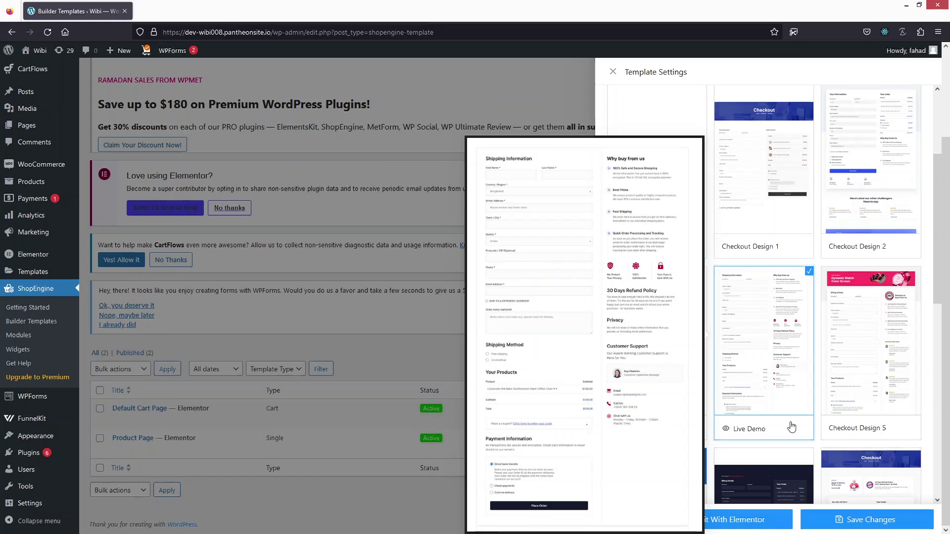
pyautogui.click(743, 527)
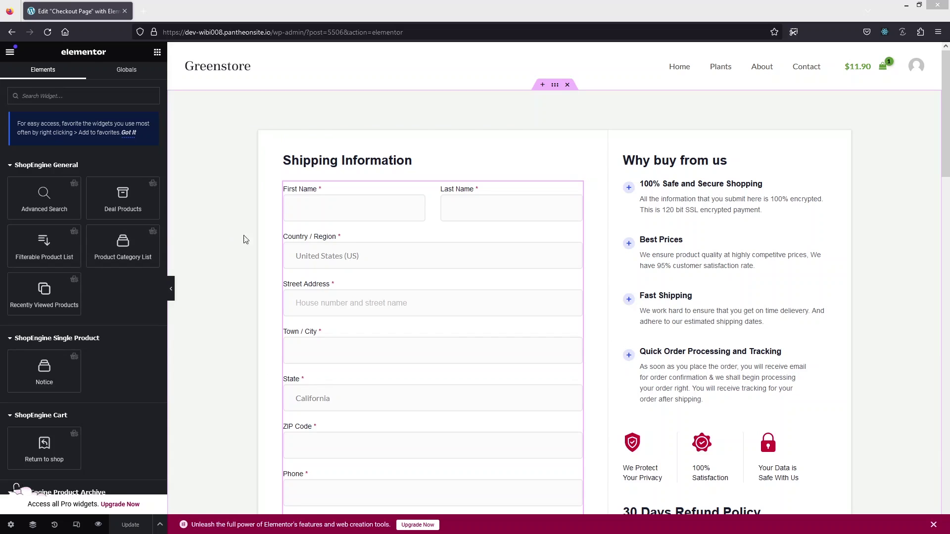
# Examine the checkout layout from Shipping Information to Customer Support, checking the "Why buy from us" heading and icon box settings.
pyautogui.scroll(-1, 945, 143)
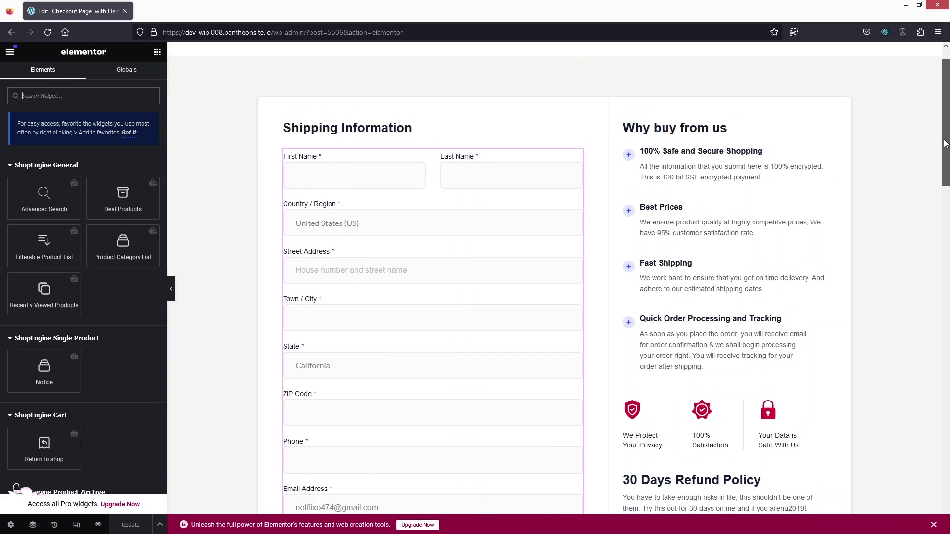
pyautogui.click(667, 130)
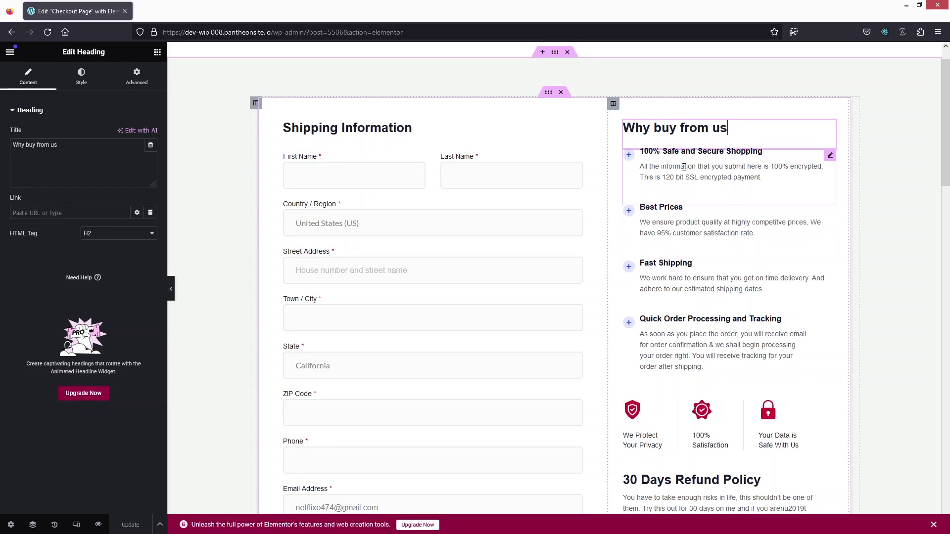
pyautogui.click(682, 177)
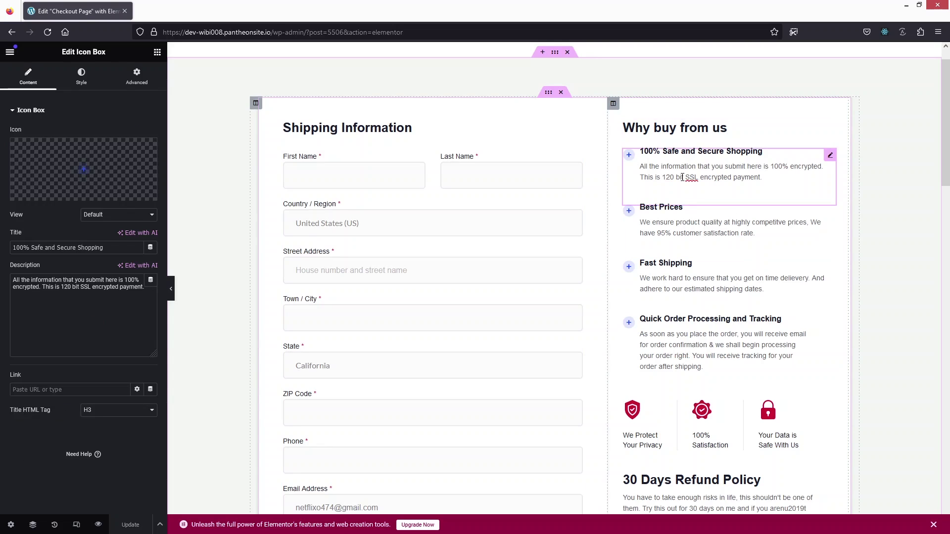
pyautogui.scroll(-2, 682, 178)
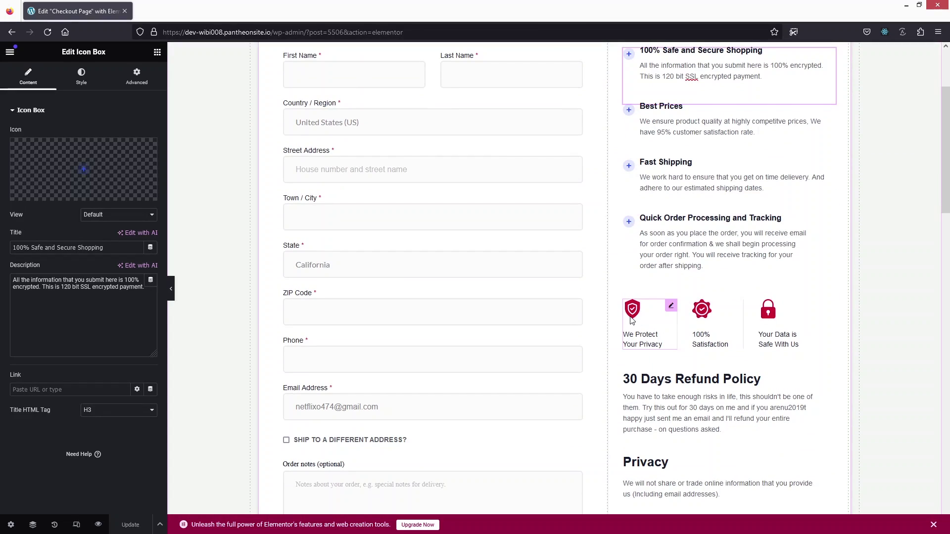
pyautogui.click(632, 319)
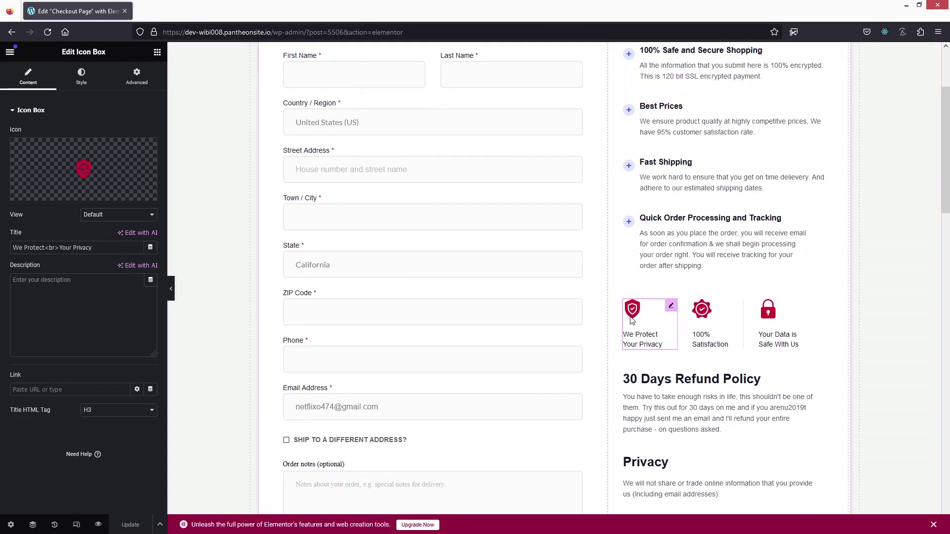
pyautogui.scroll(-3, 658, 336)
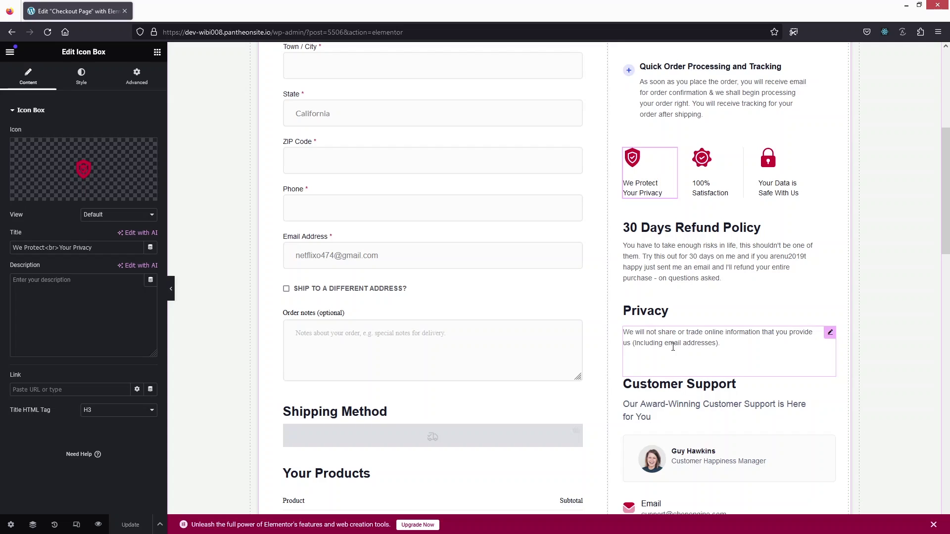
pyautogui.scroll(-3, 673, 346)
pyautogui.scroll(-2, 674, 277)
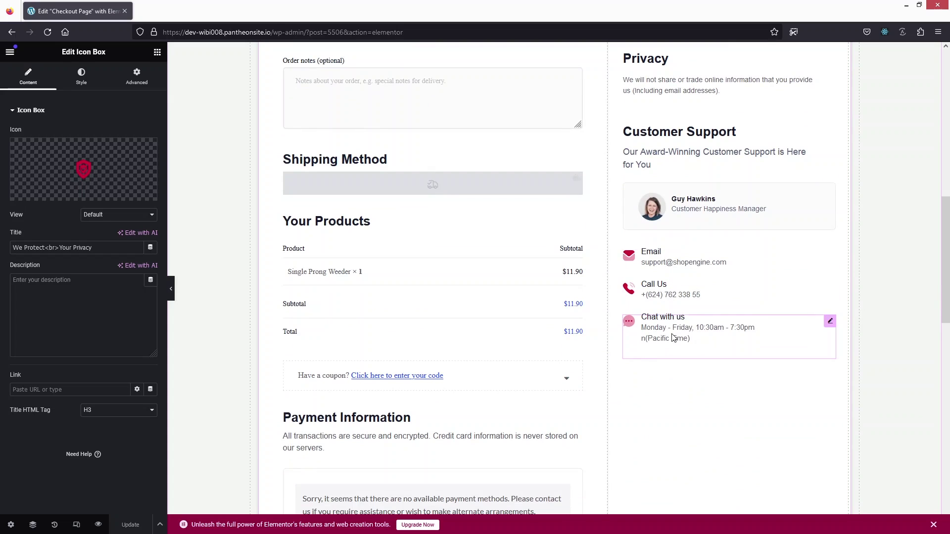
# Delete the customer testimonials section below Payment Information and review the remaining checkout layout.
pyautogui.scroll(-6, 392, 293)
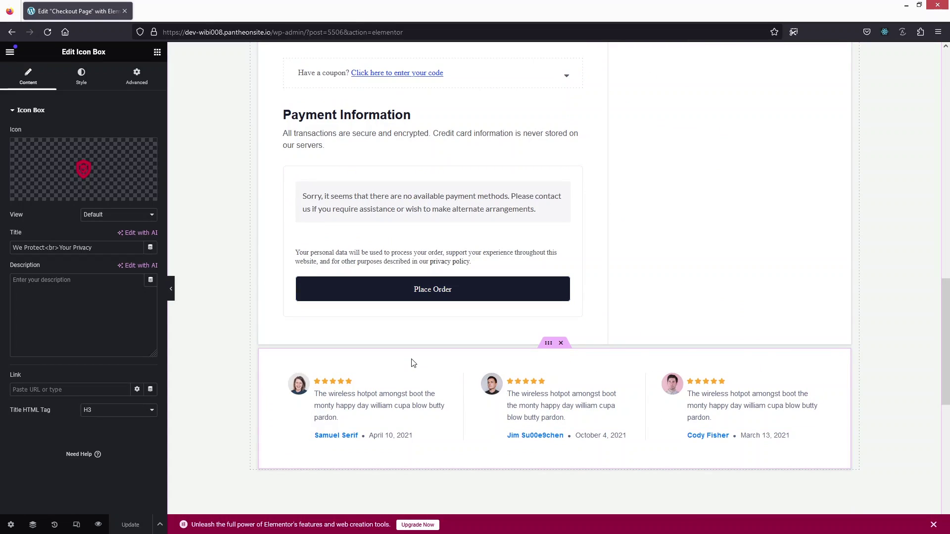
pyautogui.click(561, 344)
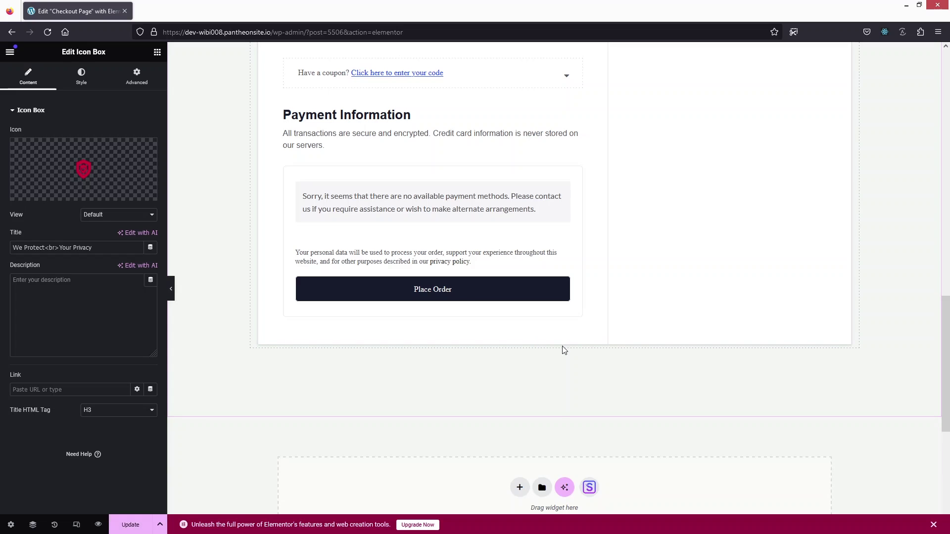
pyautogui.scroll(4, 220, 197)
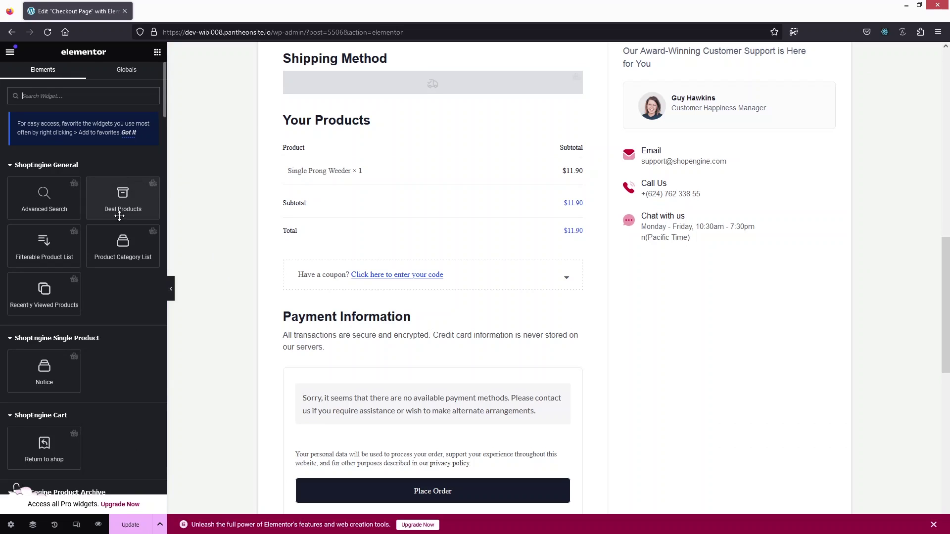
pyautogui.scroll(-4, 287, 248)
pyautogui.scroll(3, 395, 297)
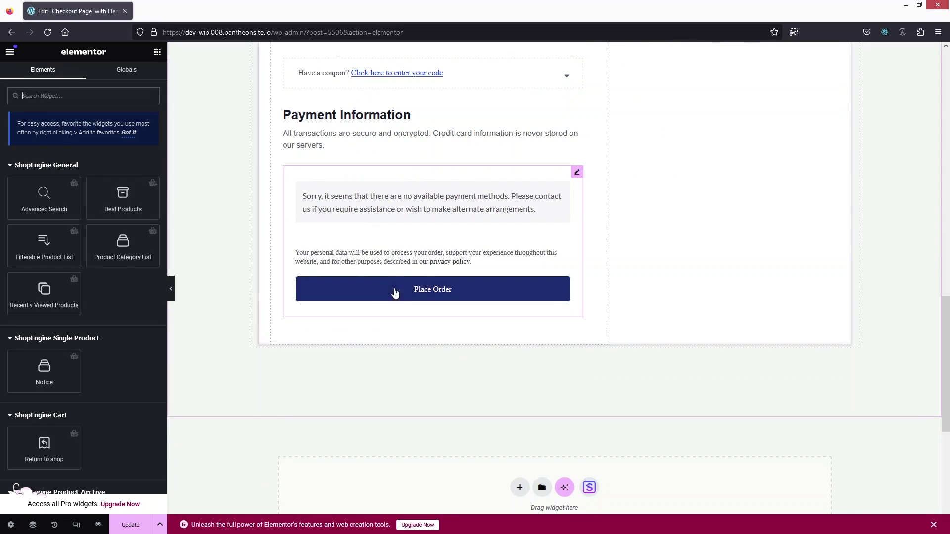
pyautogui.scroll(-2, 336, 217)
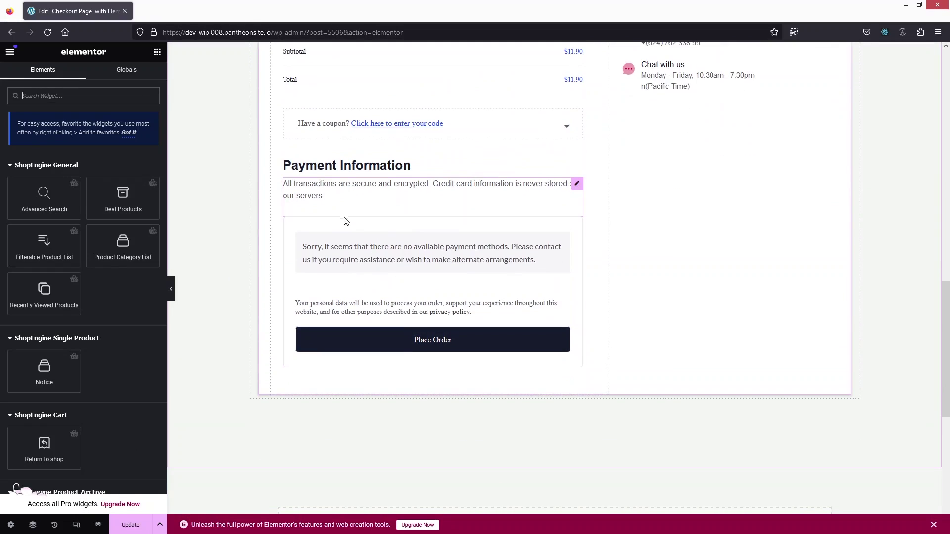
# Set the hover background of the Place Order button in the Checkout Payment widget to green (#148F0D).
pyautogui.click(373, 334)
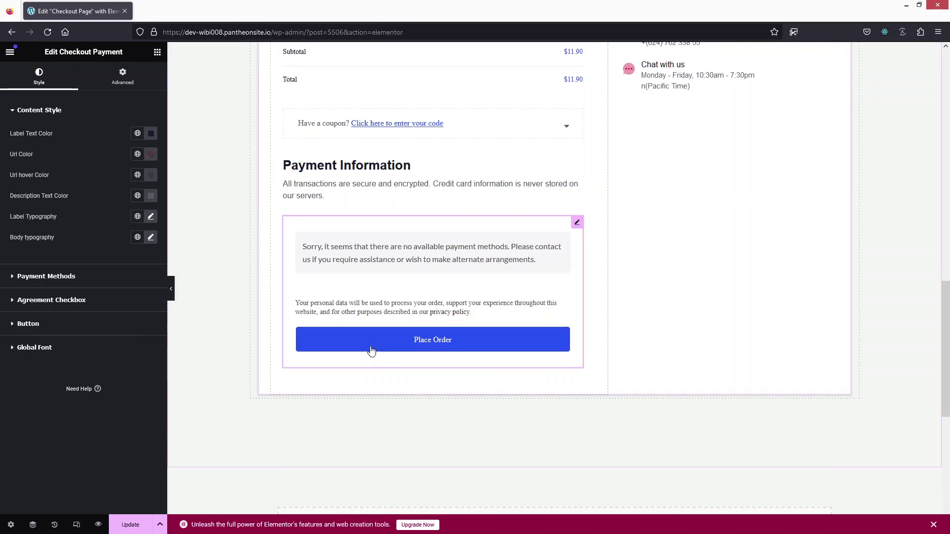
pyautogui.click(26, 324)
pyautogui.scroll(-3, 118, 349)
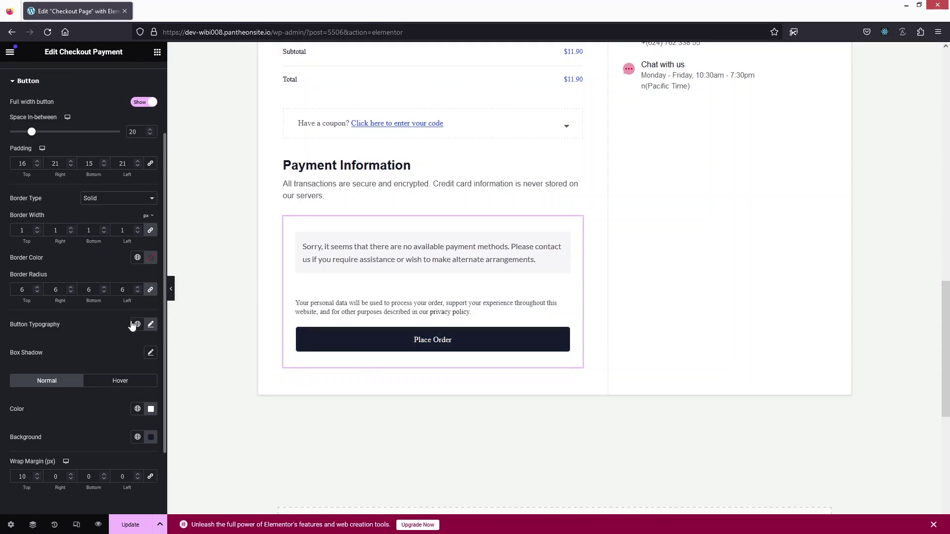
pyautogui.scroll(1, 88, 325)
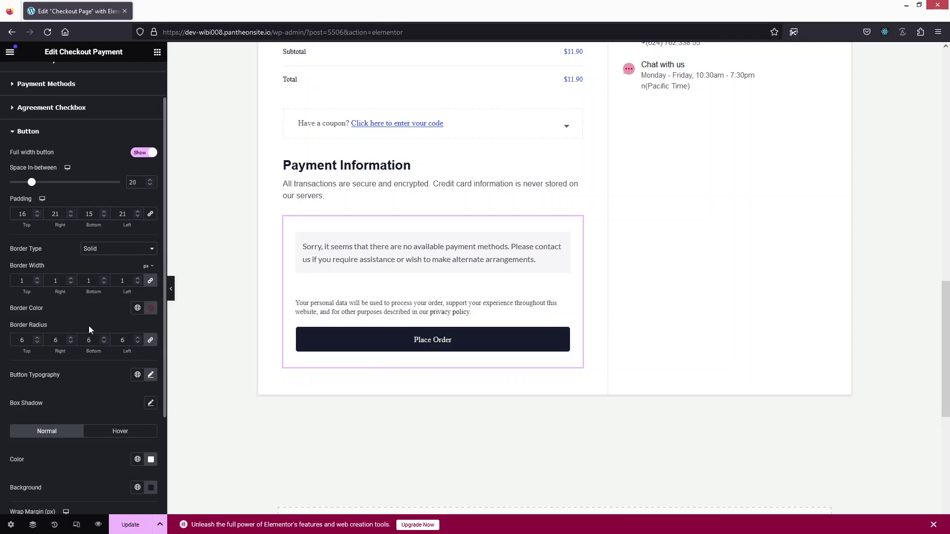
pyautogui.scroll(-3, 88, 326)
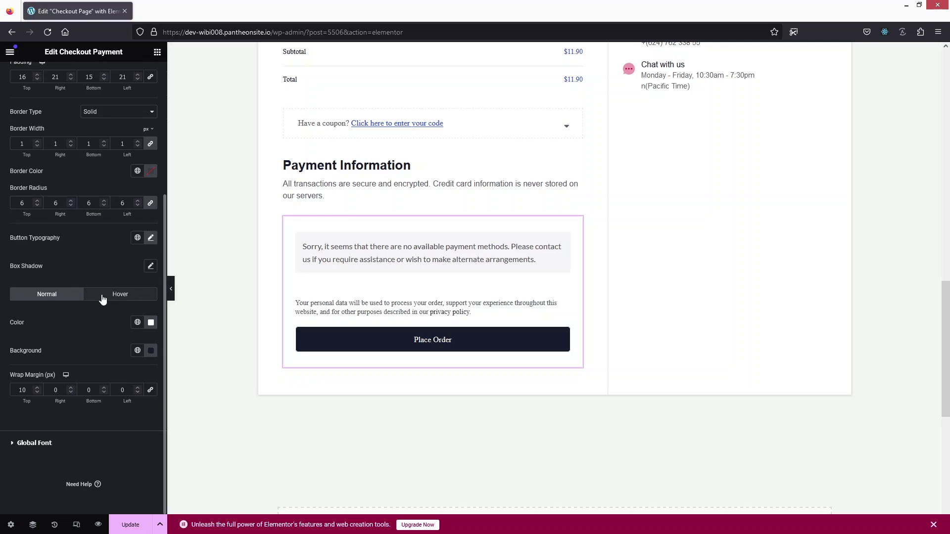
pyautogui.click(103, 298)
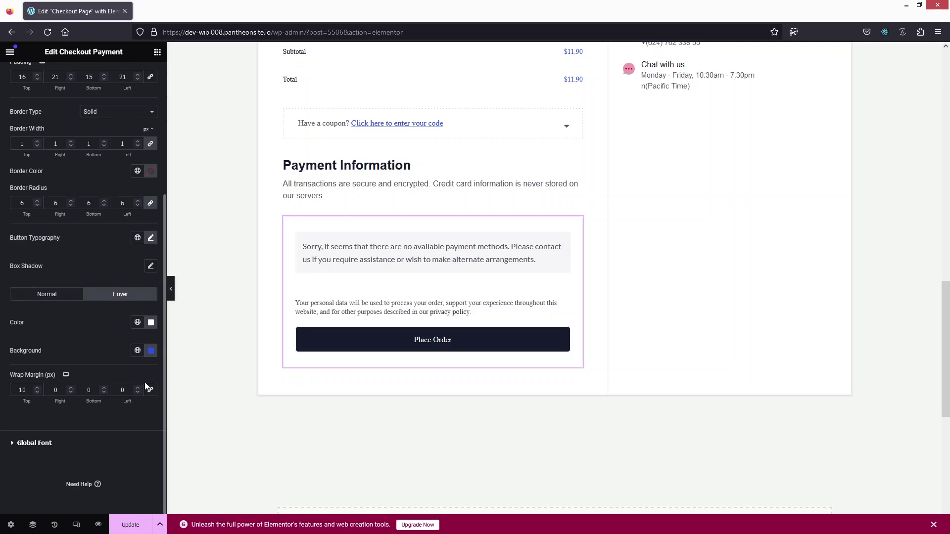
pyautogui.click(151, 352)
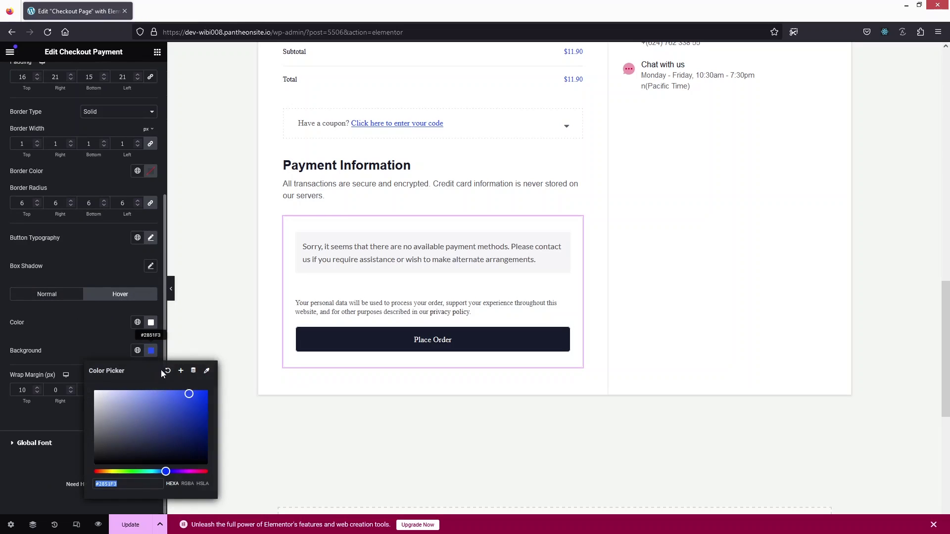
pyautogui.click(136, 472)
pyautogui.click(171, 413)
pyautogui.click(131, 471)
pyautogui.click(198, 423)
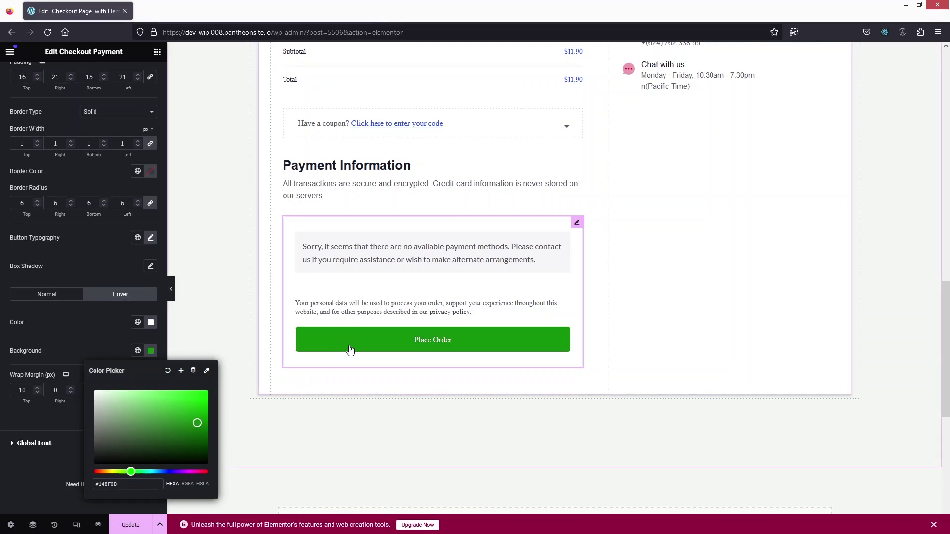
pyautogui.click(251, 418)
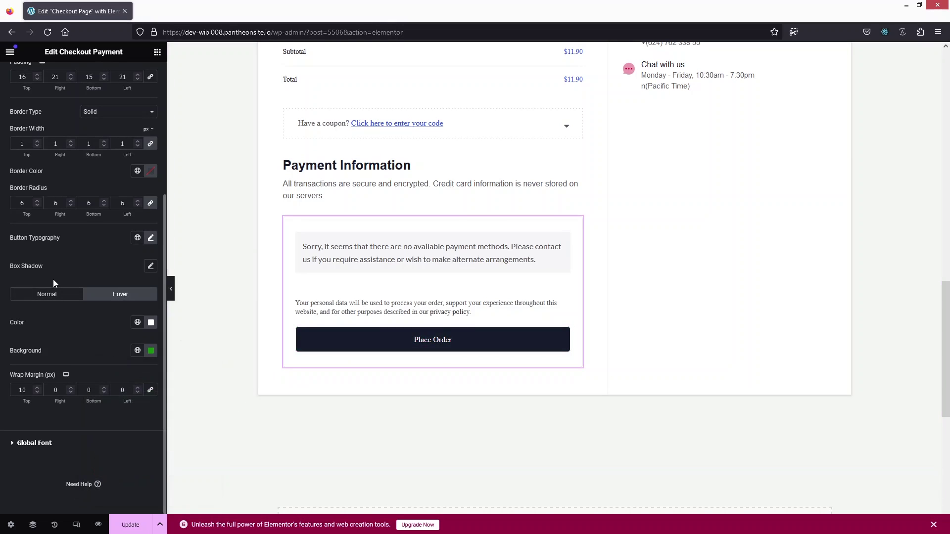
# Examine the Checkout Payment widget's agreement checkbox, payment methods and content styles, plus the Checkout Order Review and Checkout Shipping Methods style settings.
pyautogui.scroll(4, 52, 279)
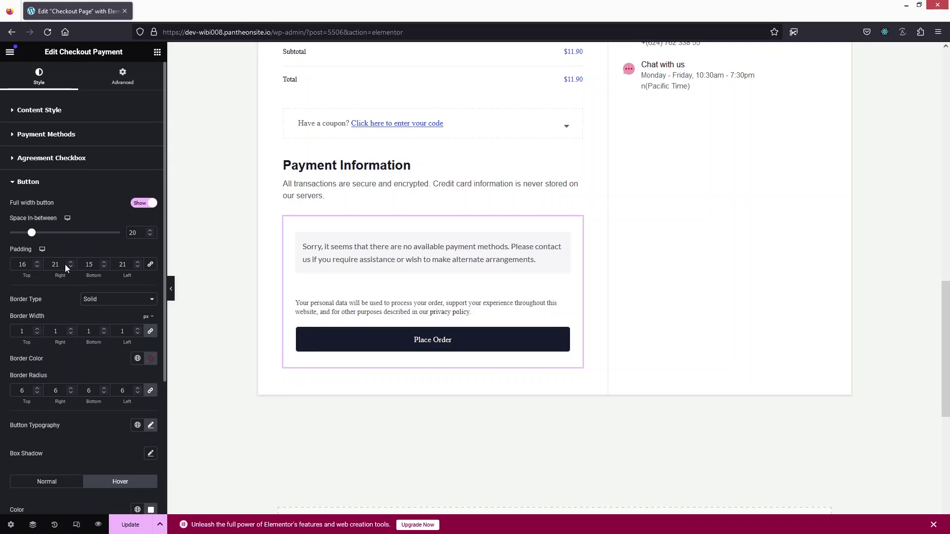
pyautogui.click(12, 159)
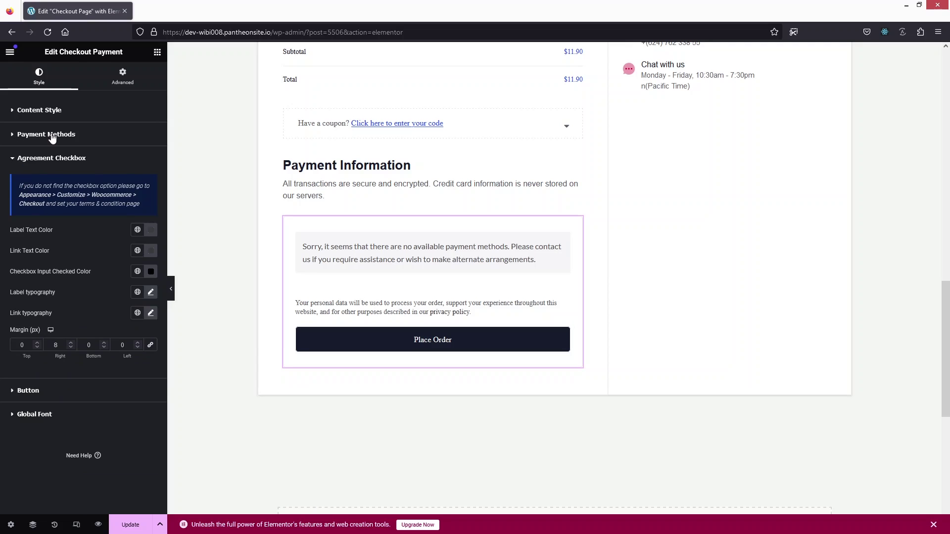
pyautogui.click(11, 138)
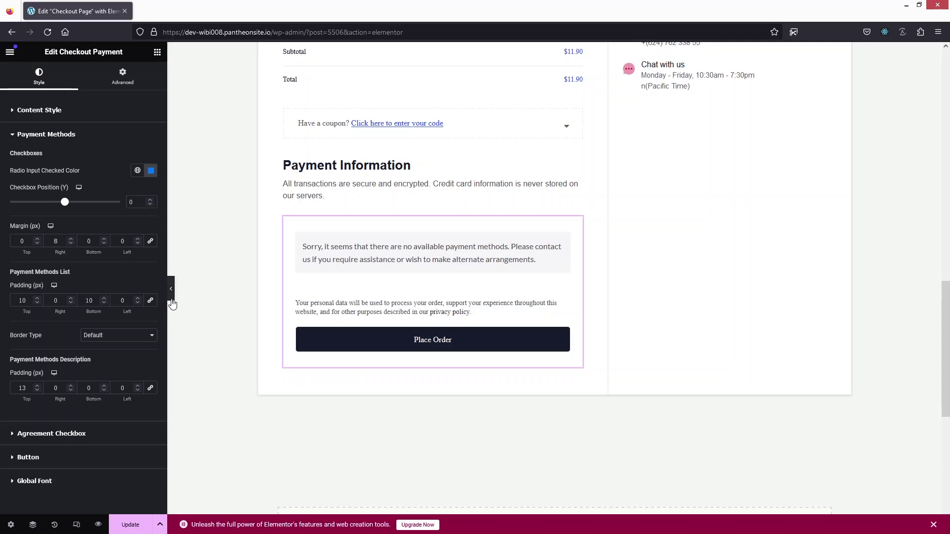
pyautogui.click(18, 111)
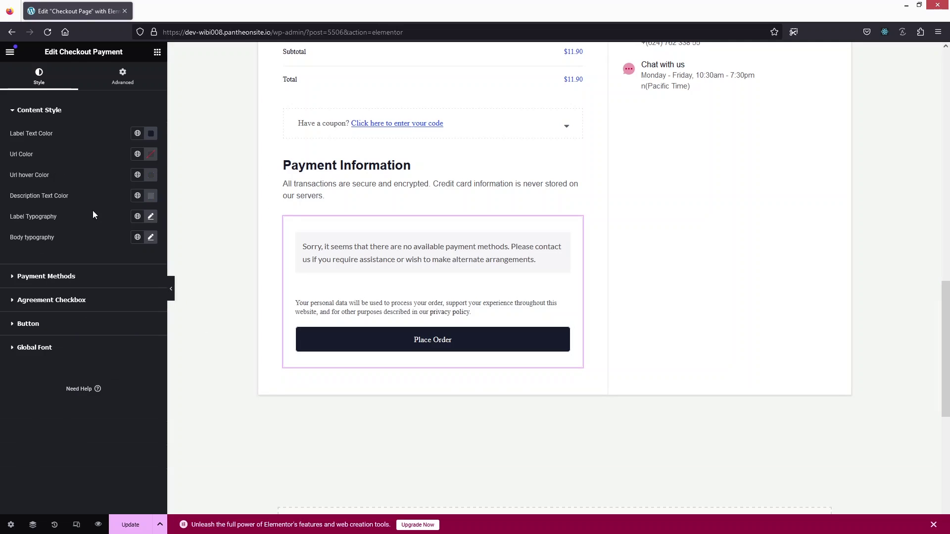
pyautogui.scroll(3, 297, 302)
pyautogui.scroll(-2, 218, 388)
pyautogui.scroll(3, 221, 388)
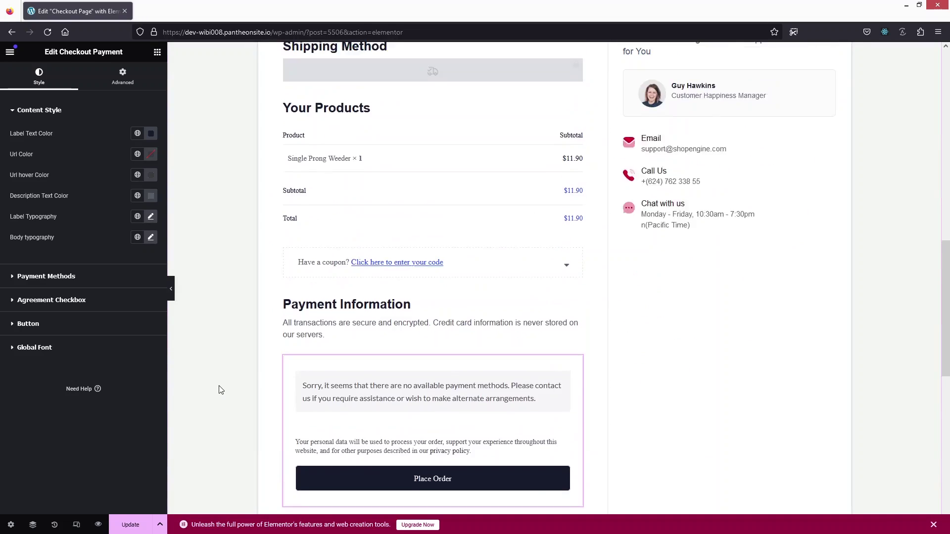
pyautogui.scroll(1, 330, 222)
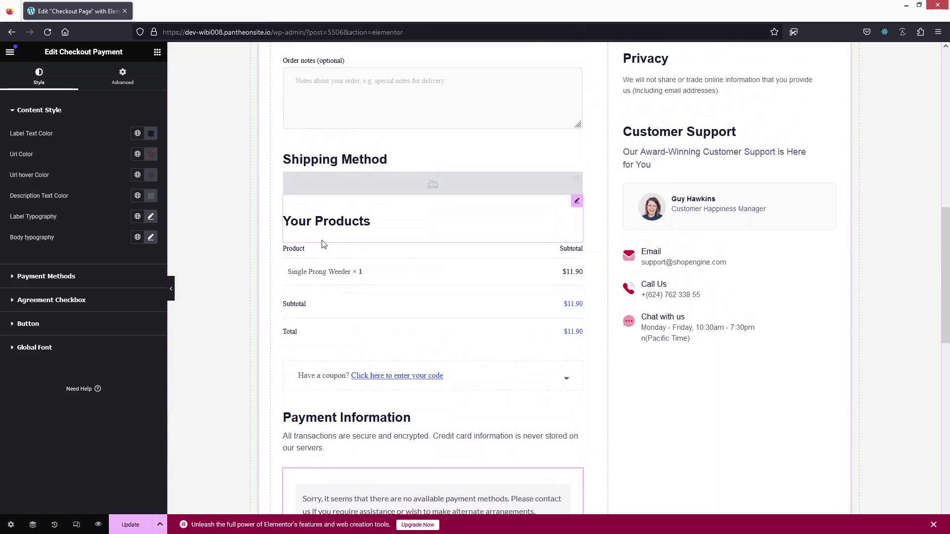
pyautogui.click(321, 262)
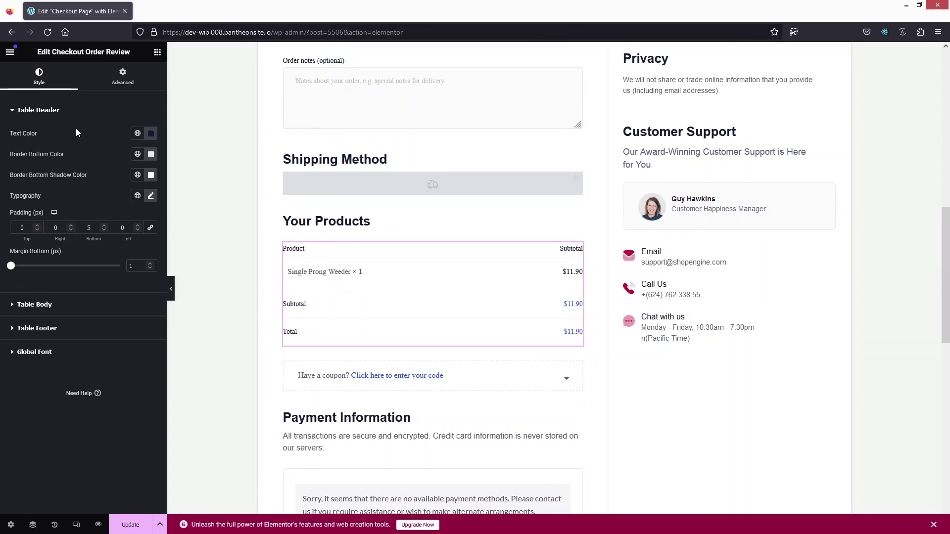
pyautogui.scroll(2, 286, 268)
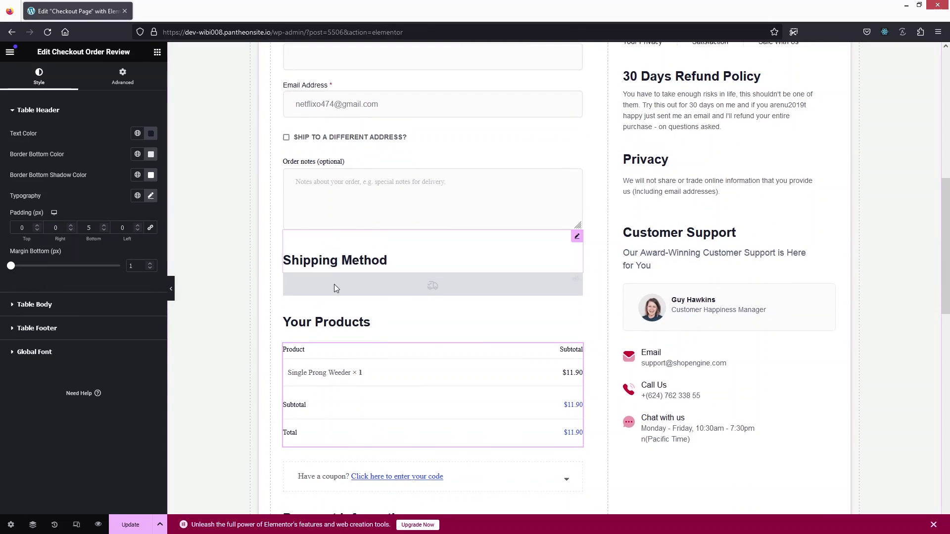
pyautogui.click(331, 277)
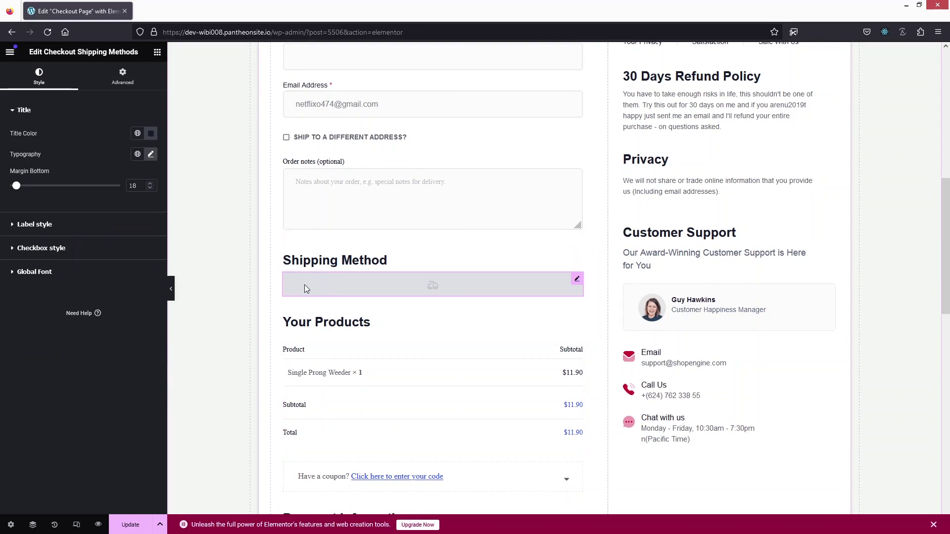
# Delete the Checkout Form Additional widget holding the optional order notes above Shipping Method.
pyautogui.scroll(3, 296, 259)
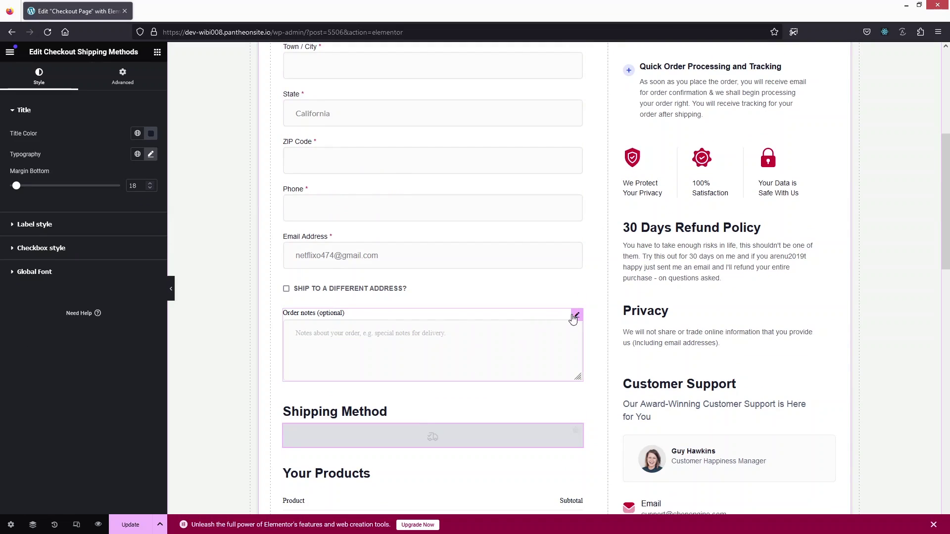
pyautogui.rightClick(583, 359)
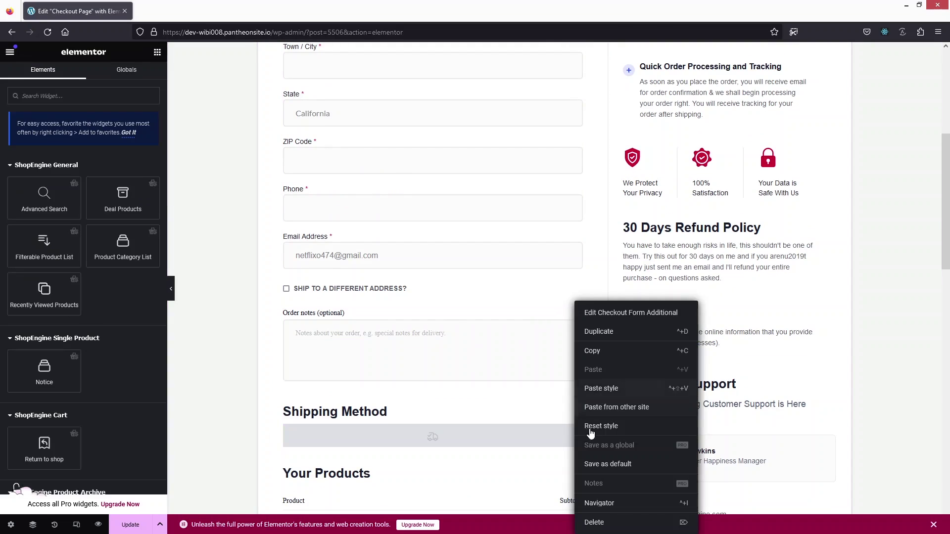
pyautogui.click(608, 523)
# Reorder the Checkout Form Billing input list so Last name comes before First name.
pyautogui.scroll(3, 402, 303)
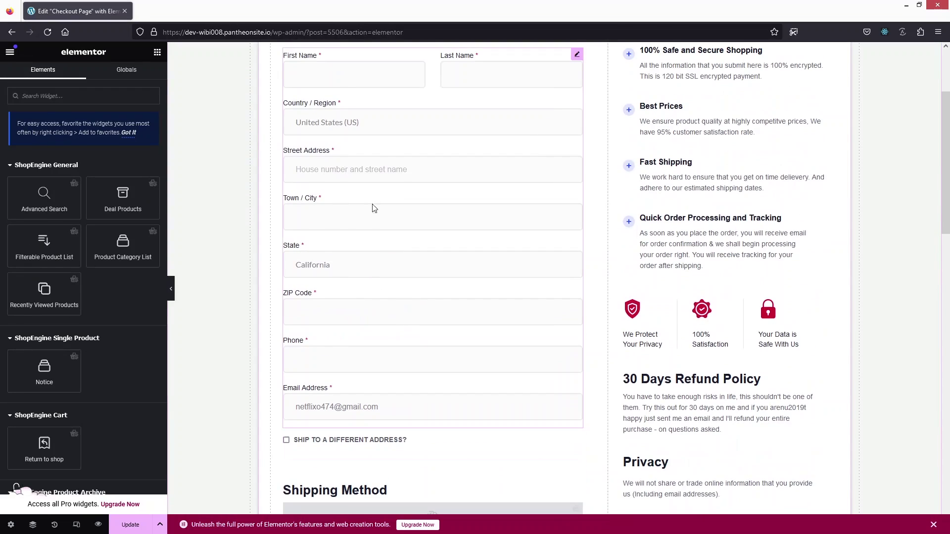
pyautogui.scroll(2, 371, 213)
pyautogui.scroll(-1, 370, 224)
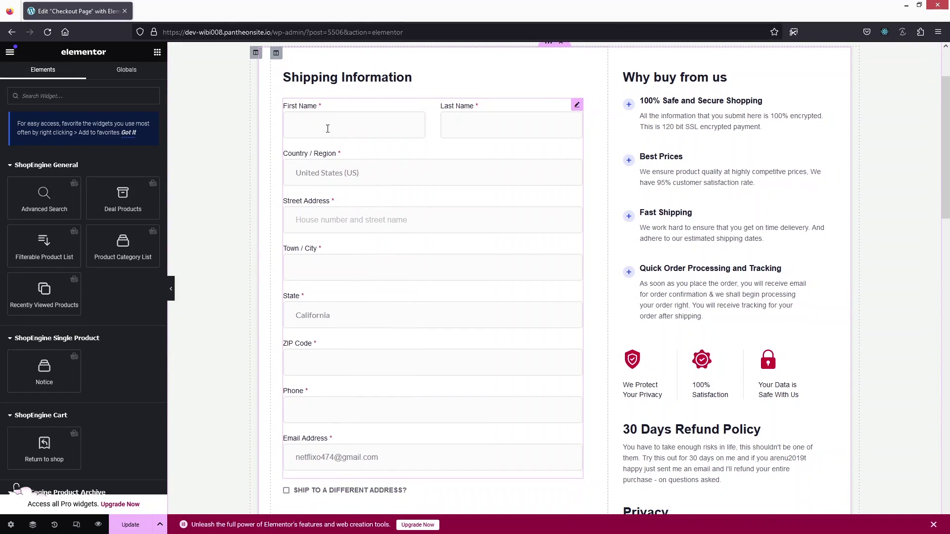
pyautogui.click(366, 154)
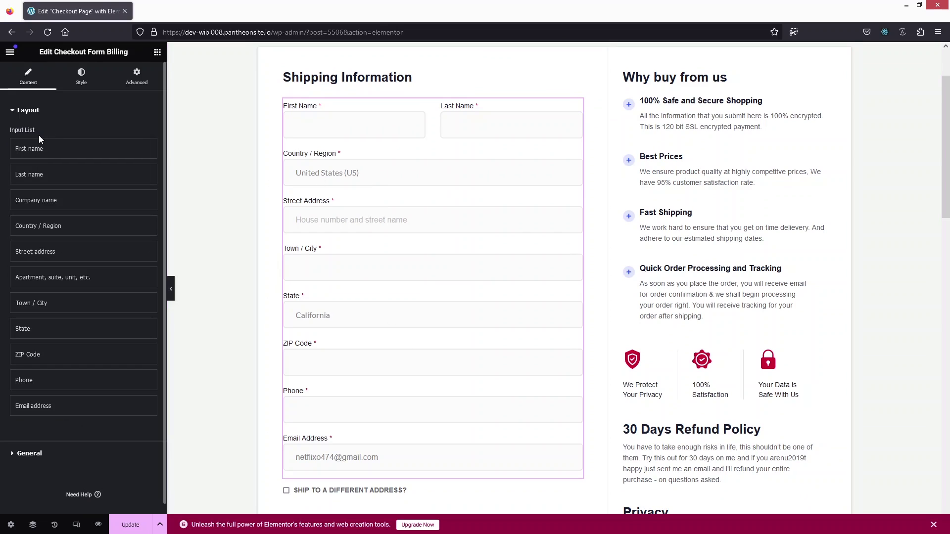
pyautogui.scroll(-1, 96, 271)
pyautogui.moveTo(68, 171); pyautogui.dragTo(67, 141)
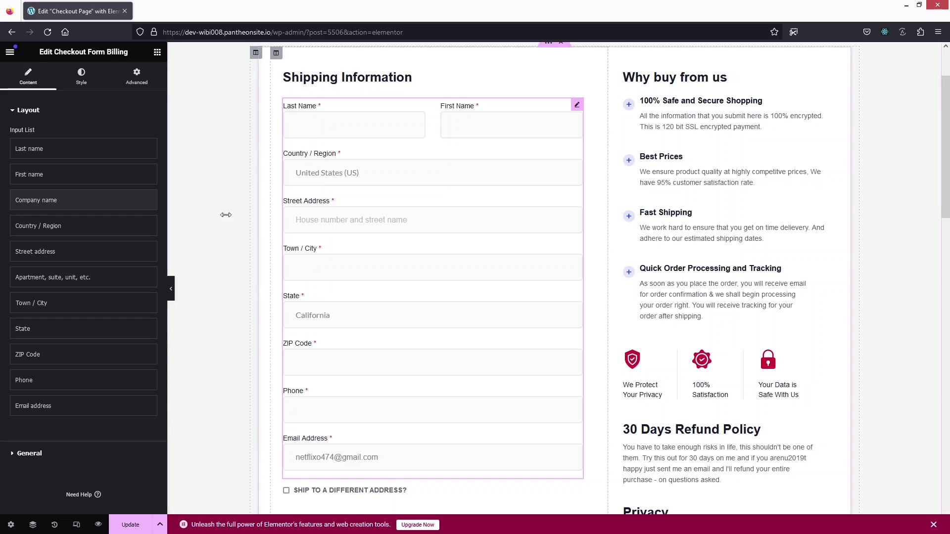
pyautogui.scroll(-1, 394, 367)
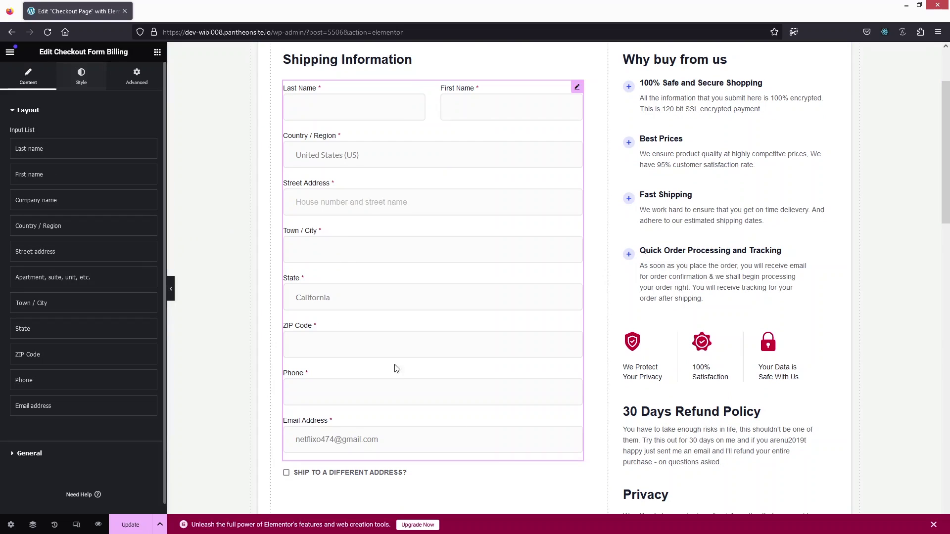
# Hide the ZIP/Postcode and Country/Region Name fields through the billing form's field visibility settings.
pyautogui.click(80, 79)
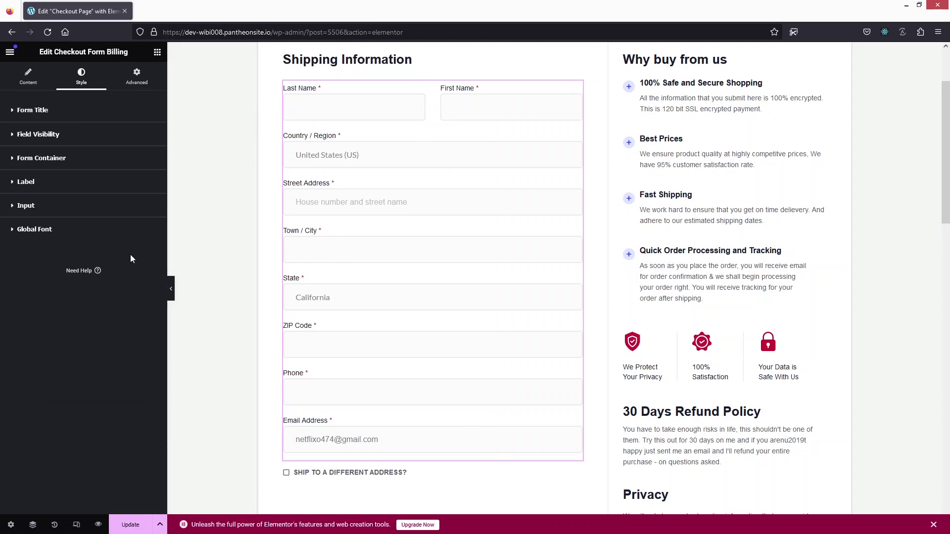
pyautogui.click(13, 140)
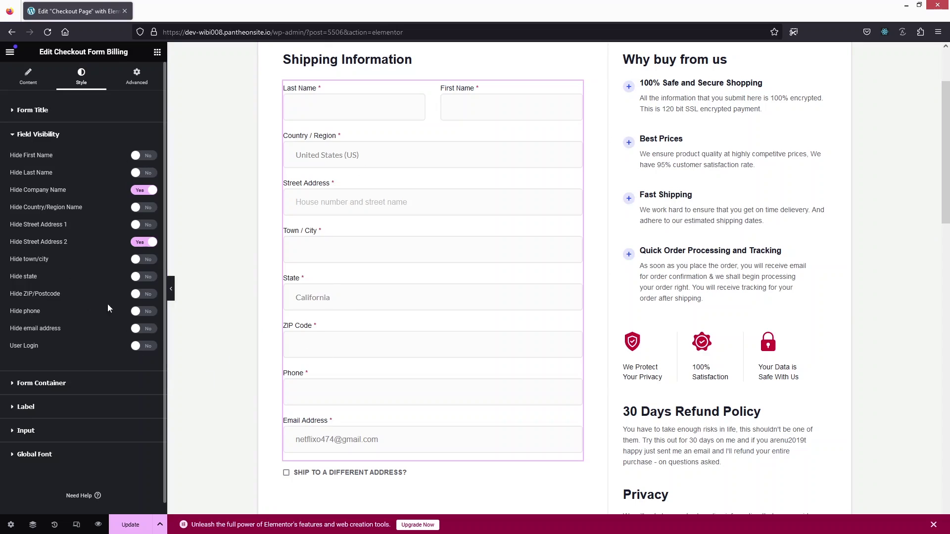
pyautogui.click(145, 294)
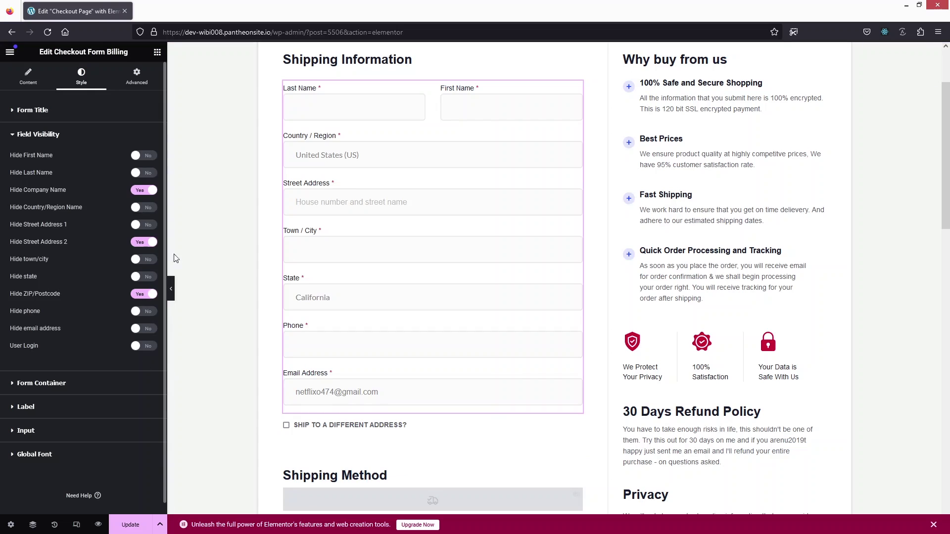
pyautogui.click(143, 207)
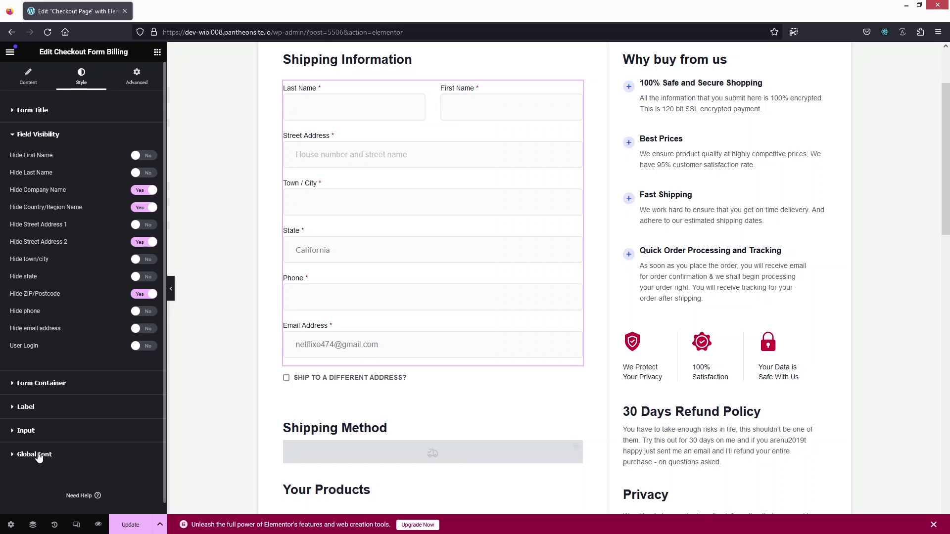
# Update the checkout template and exit the editor to the Builder Templates list.
pyautogui.scroll(2, 258, 361)
pyautogui.click(131, 527)
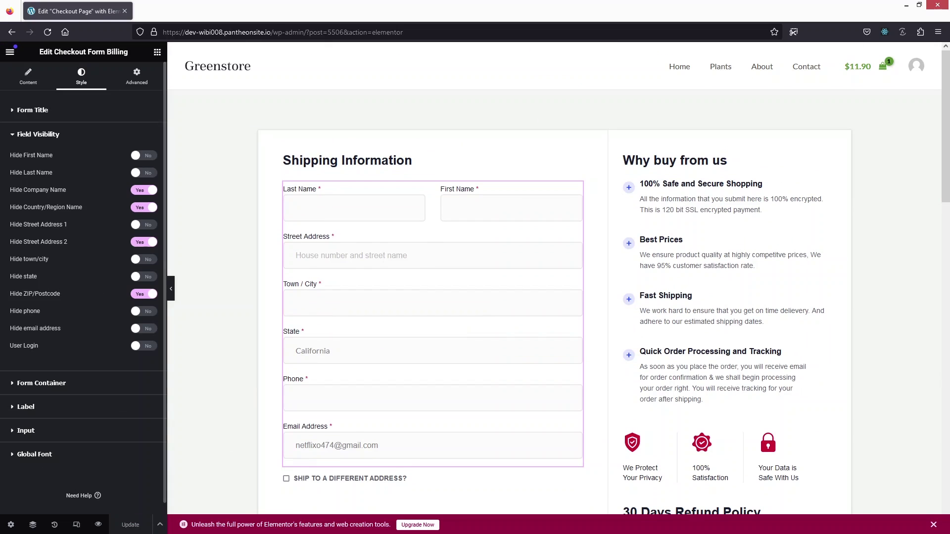
pyautogui.click(9, 52)
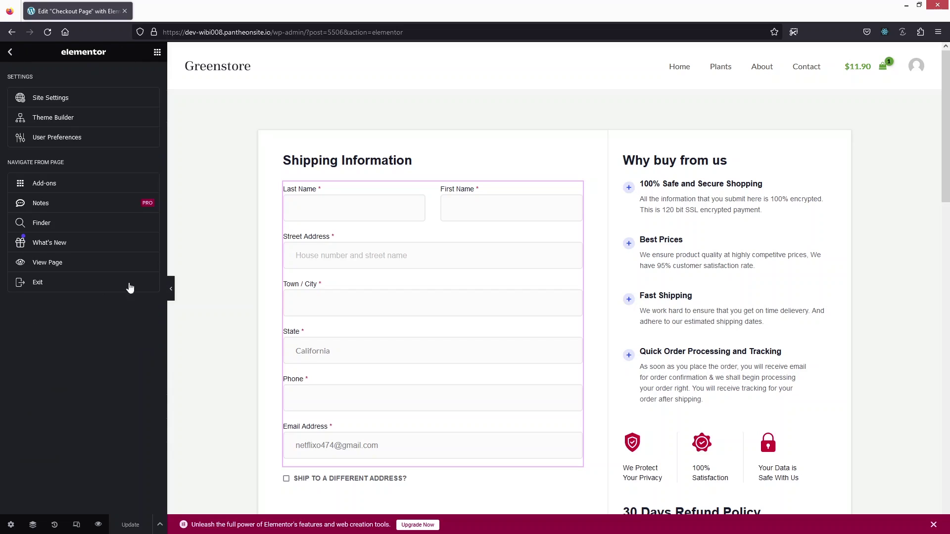
pyautogui.click(51, 286)
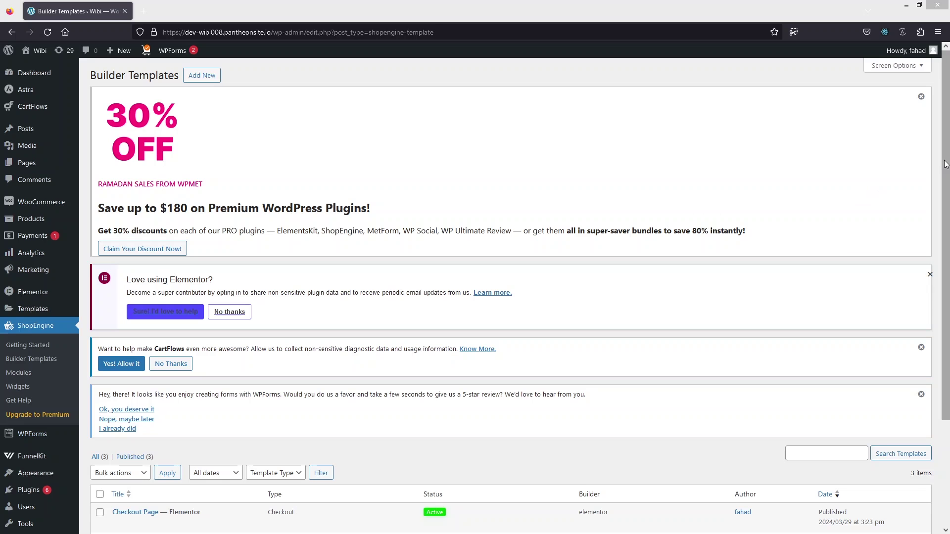
pyautogui.scroll(-3, 944, 163)
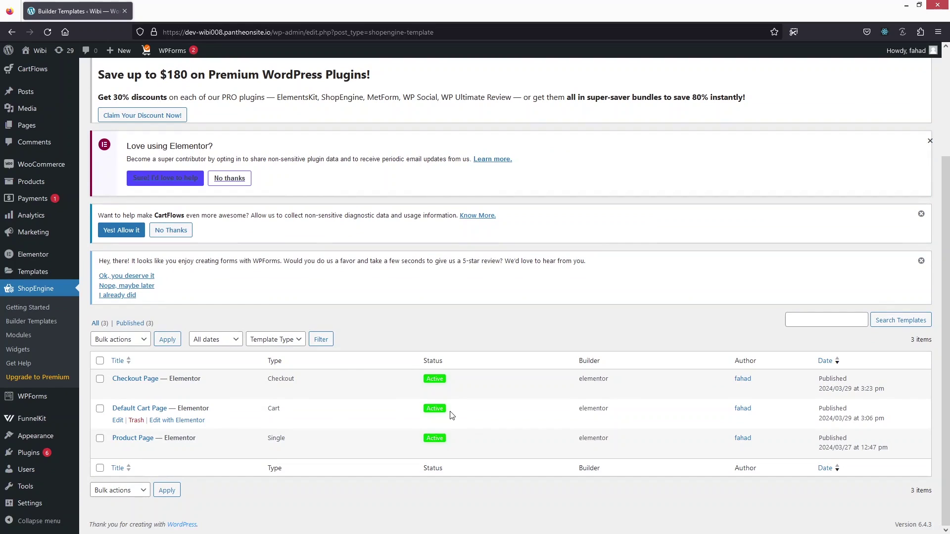
# Visit the live store, view the full cart page and proceed from it to checkout.
pyautogui.moveTo(37, 50)
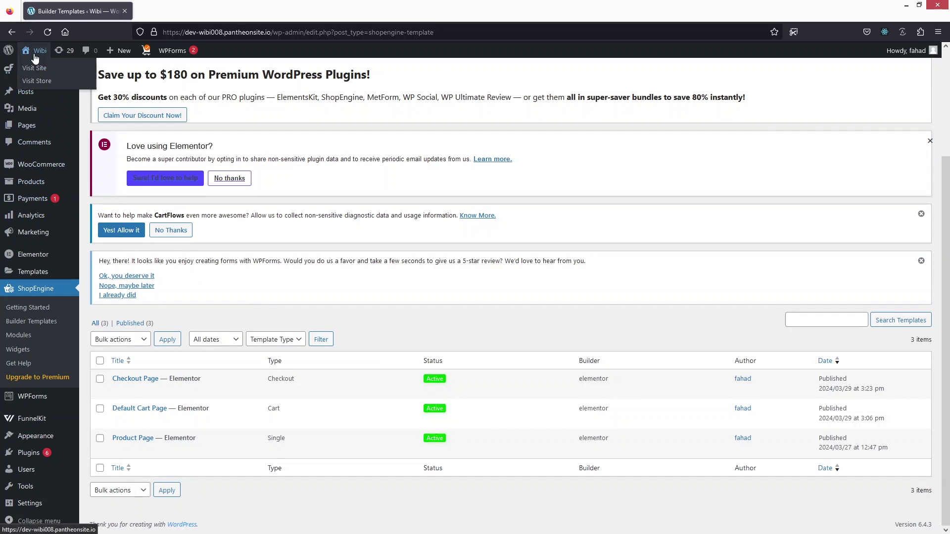
pyautogui.click(44, 81)
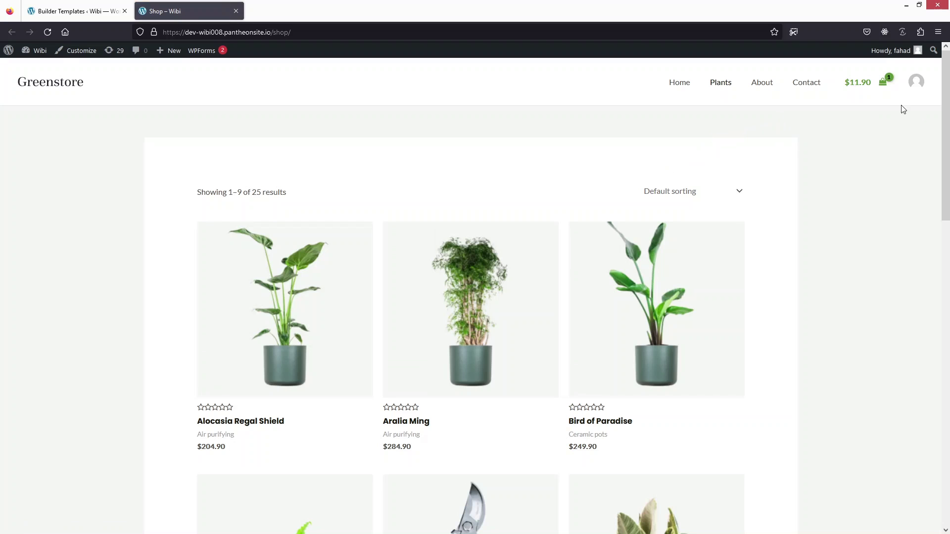
pyautogui.click(882, 87)
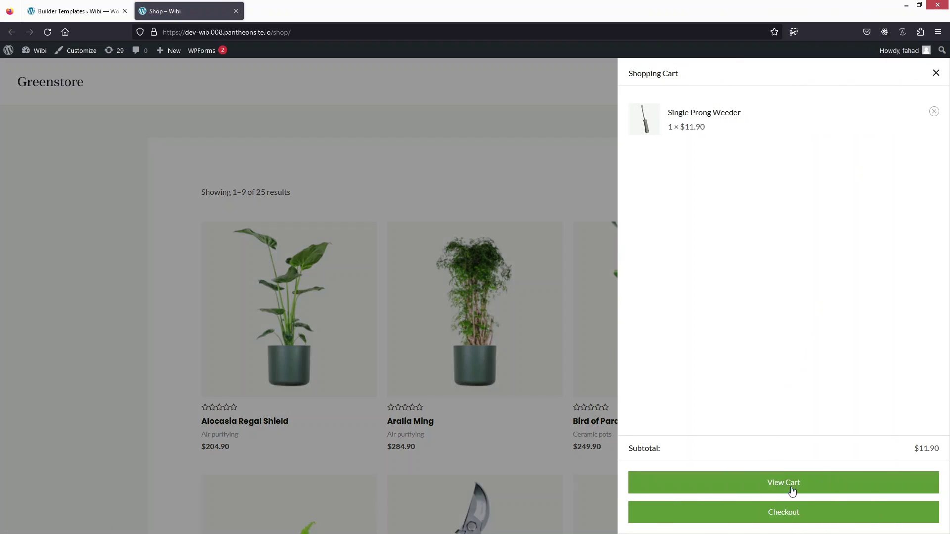
pyautogui.click(740, 487)
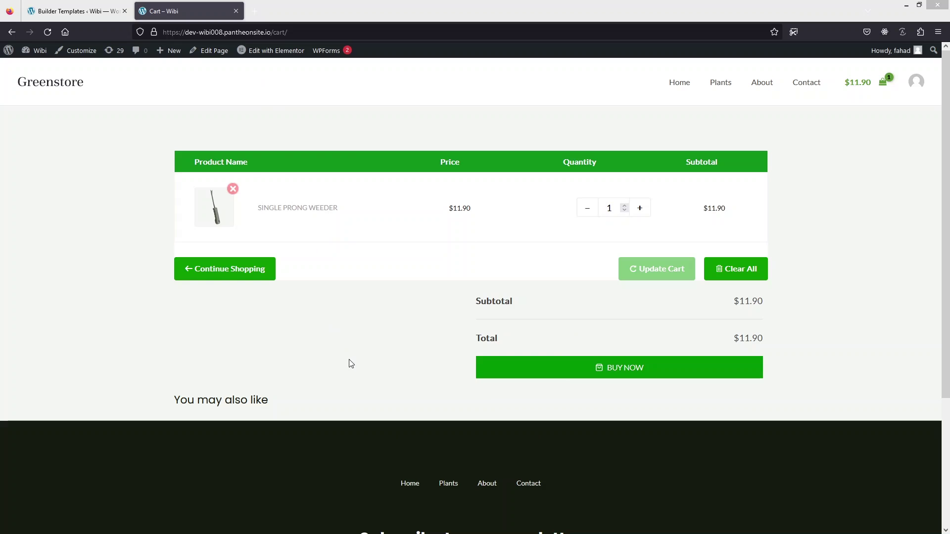
pyautogui.click(563, 377)
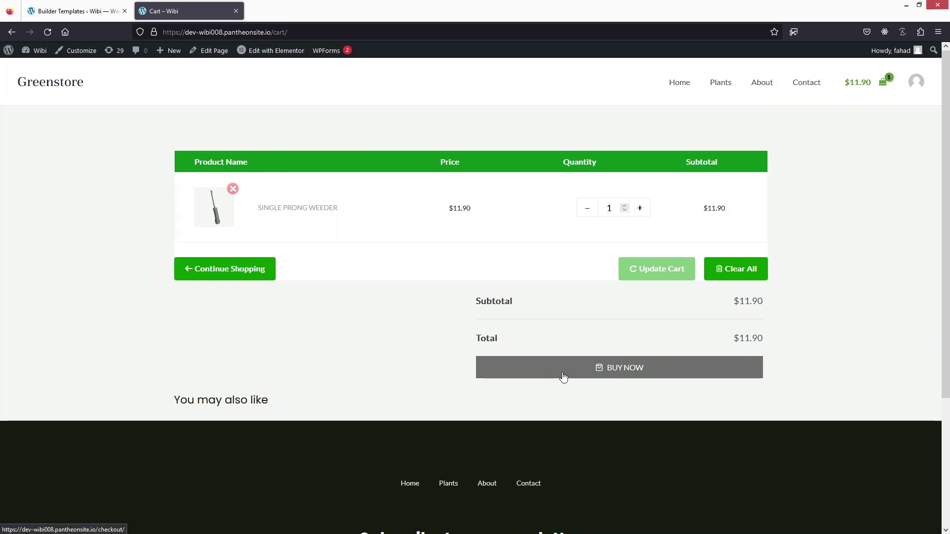